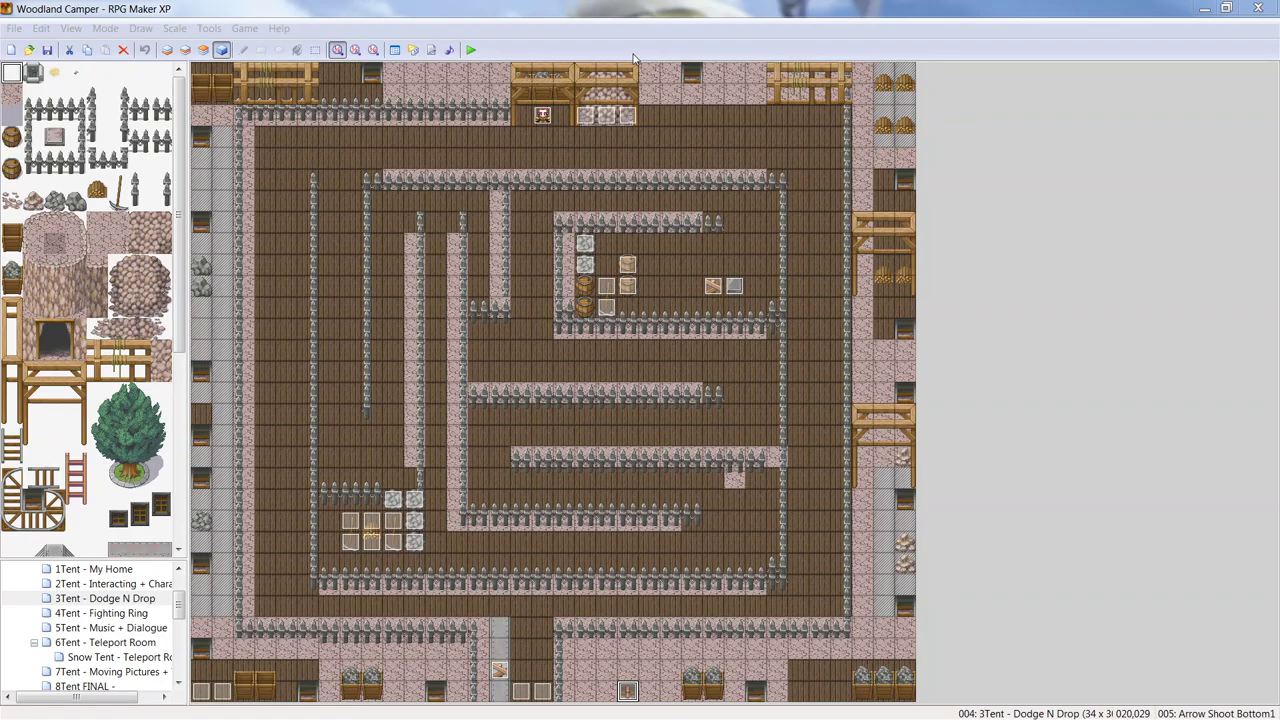
Step: Start a playtest and continue from the File2 save
key(F12)
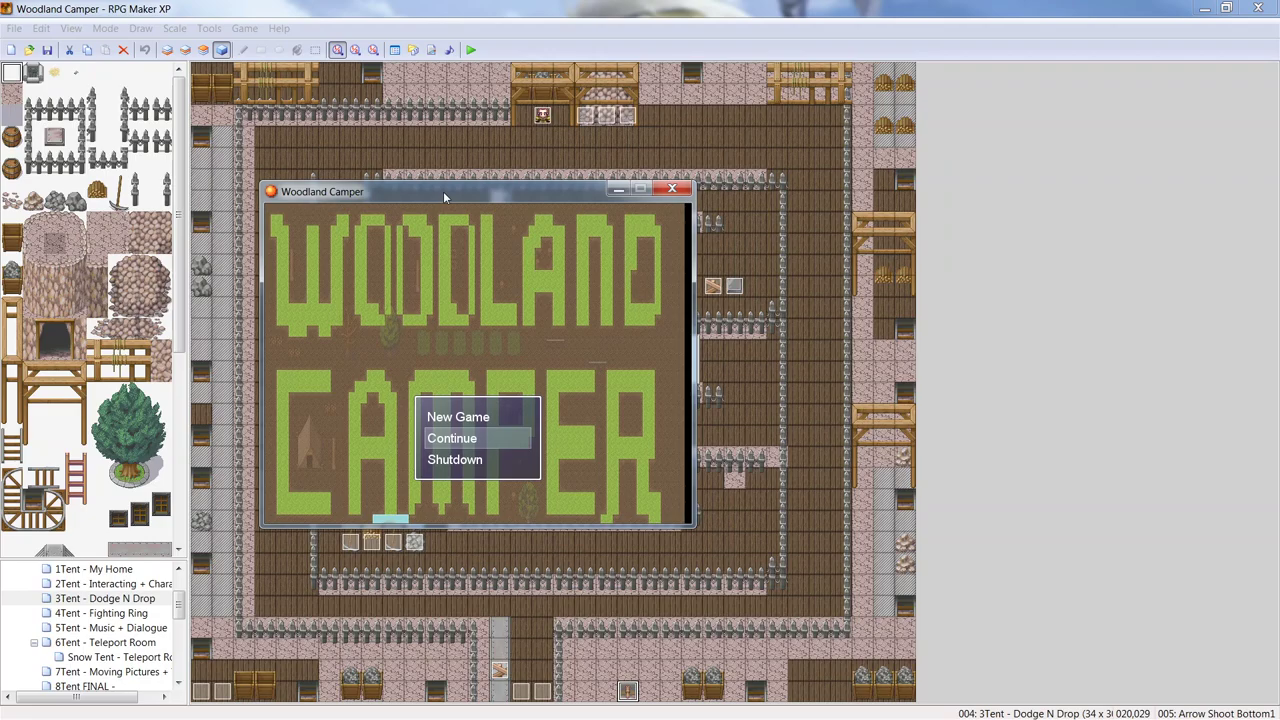
drag(443, 196, 508, 199)
key(Return)
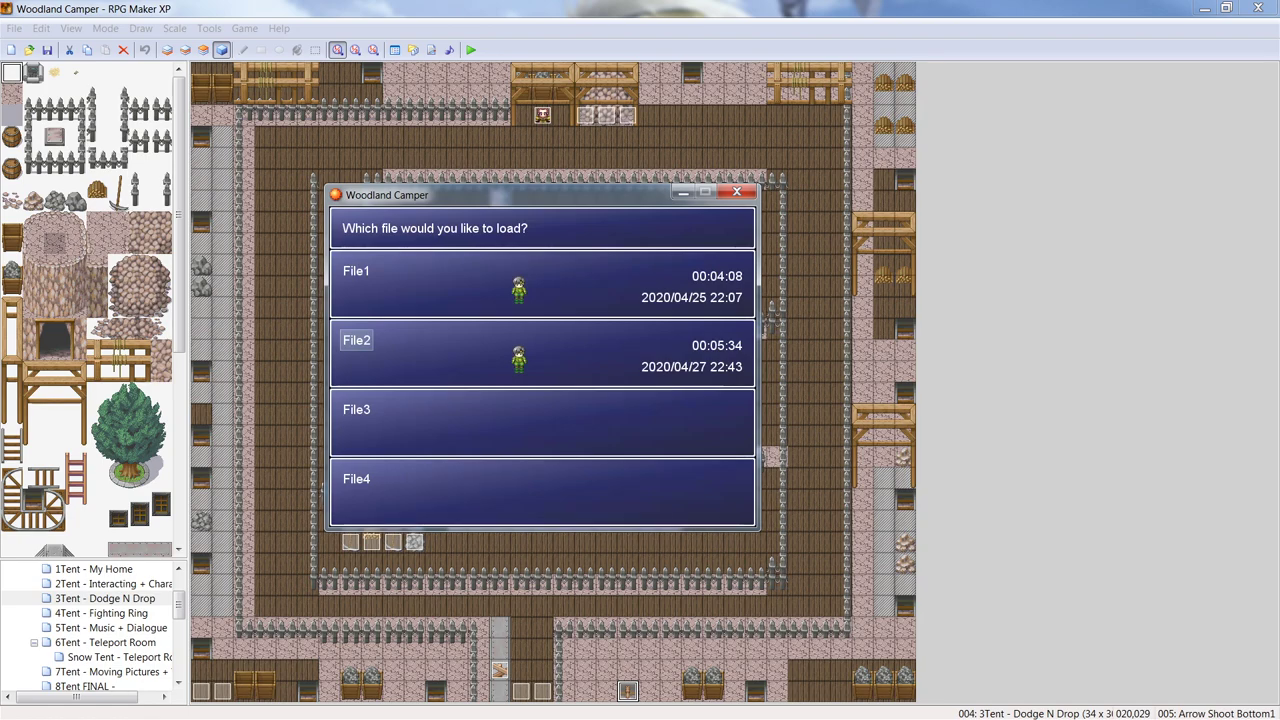
key(Return)
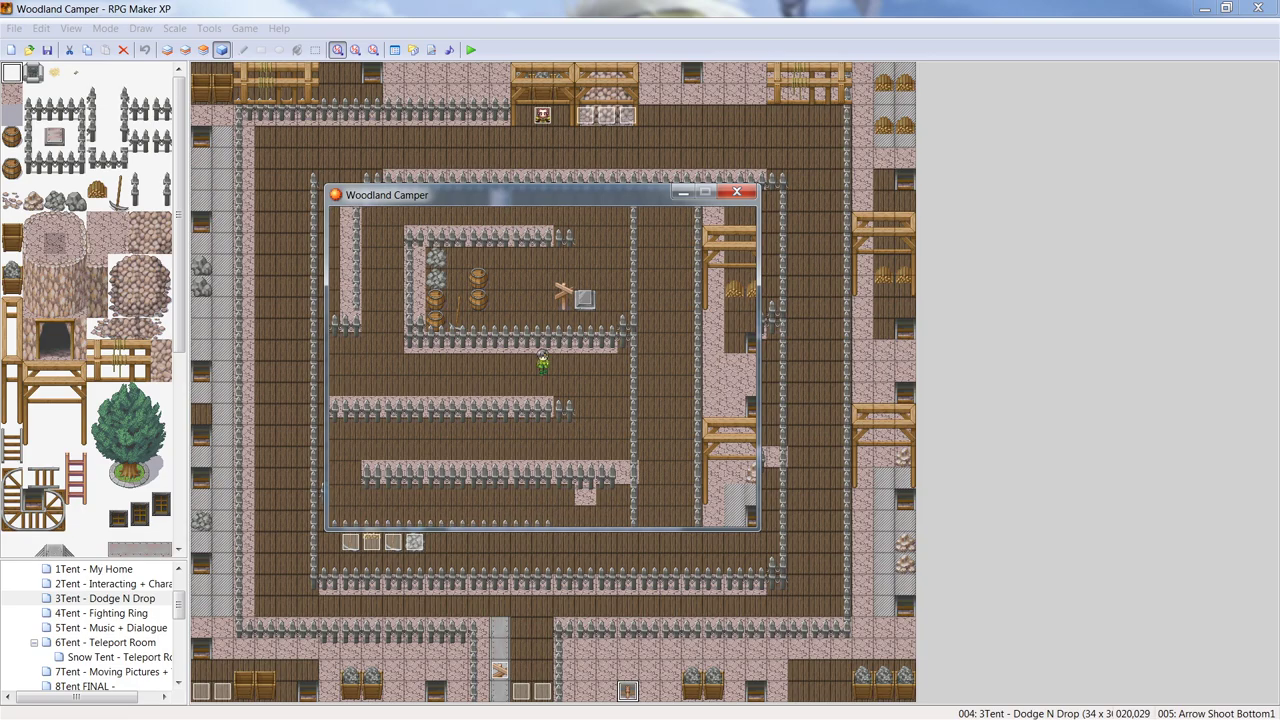
Step: Walk through the maze into the arrow's path until Game Over, then close the playtest window
key(Up)
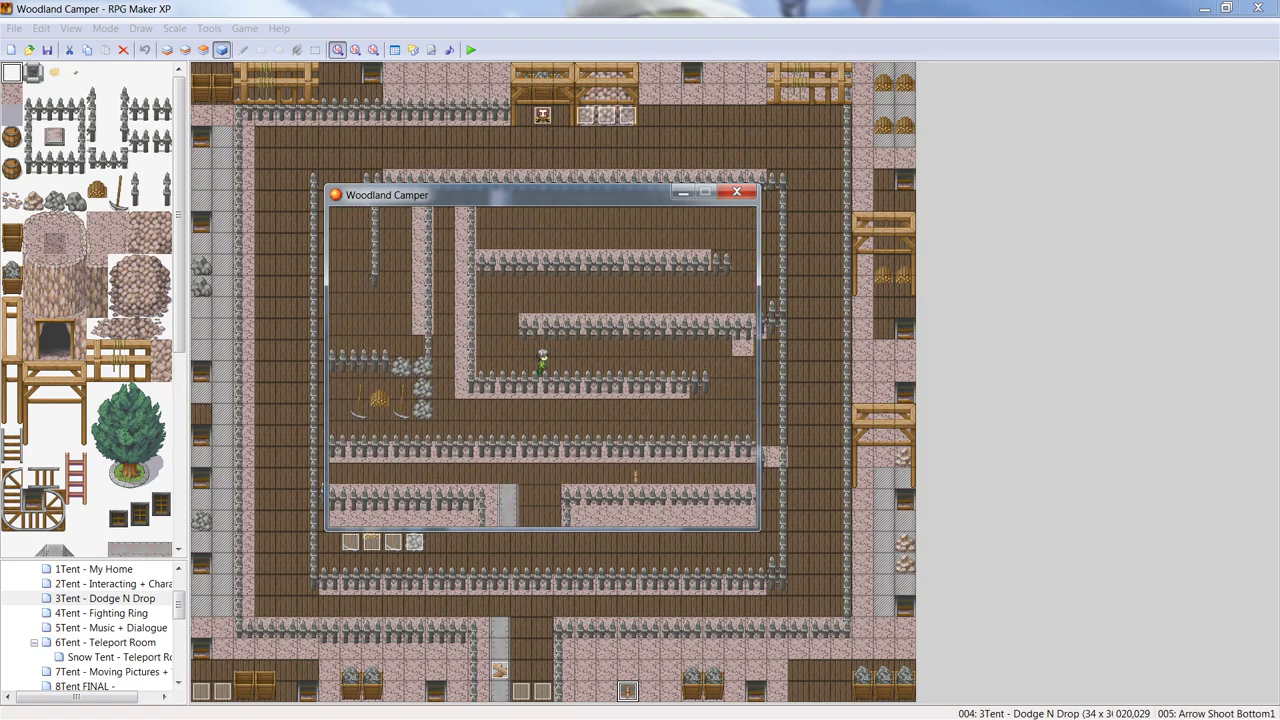
key(Right)
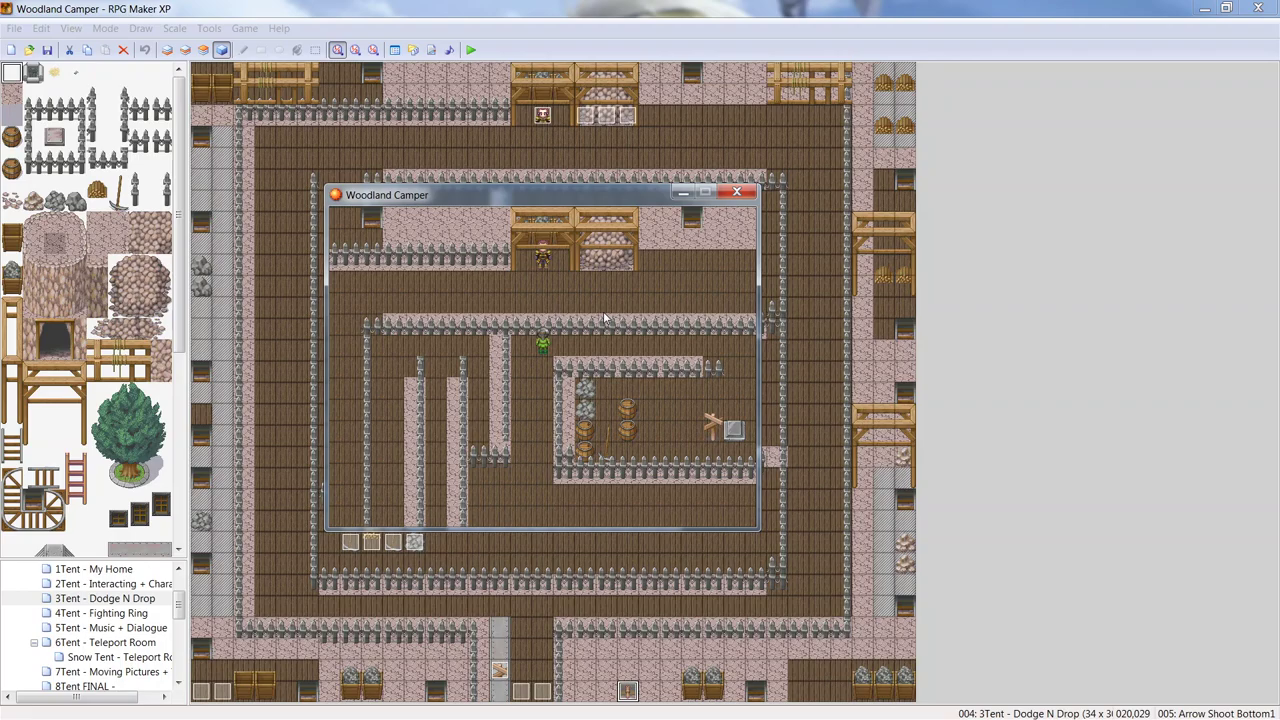
key(Down)
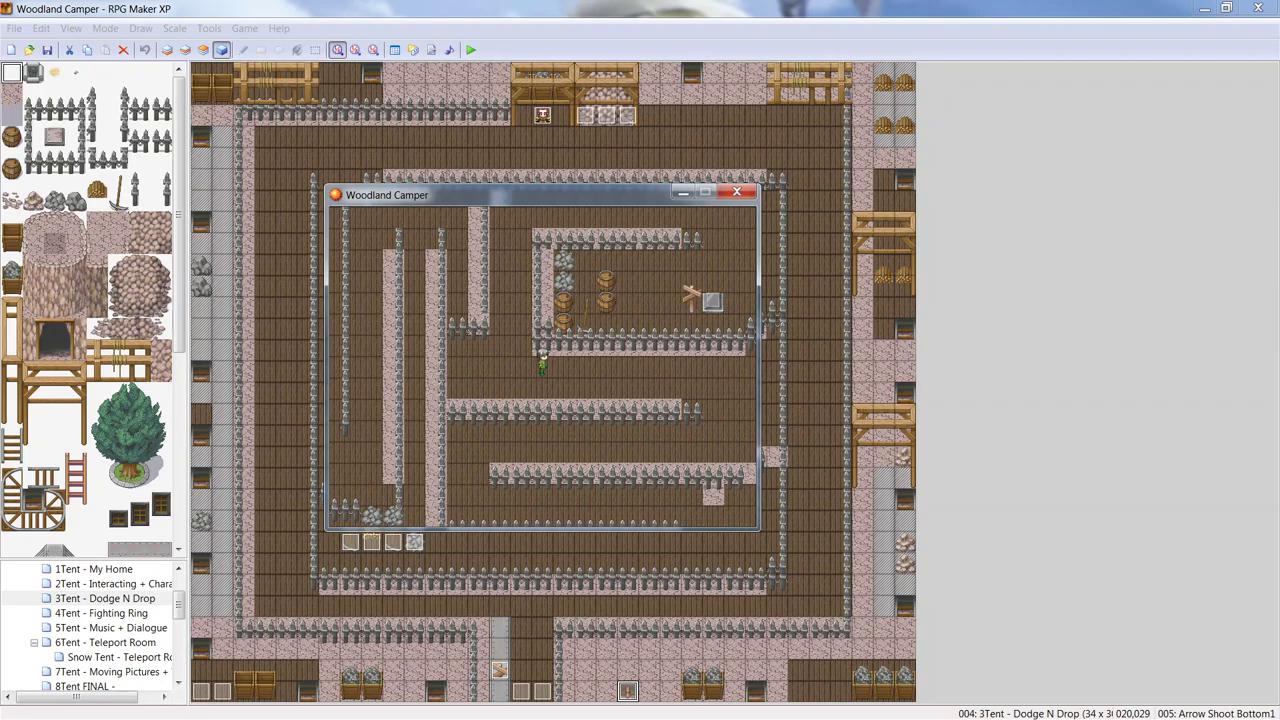
key(Right)
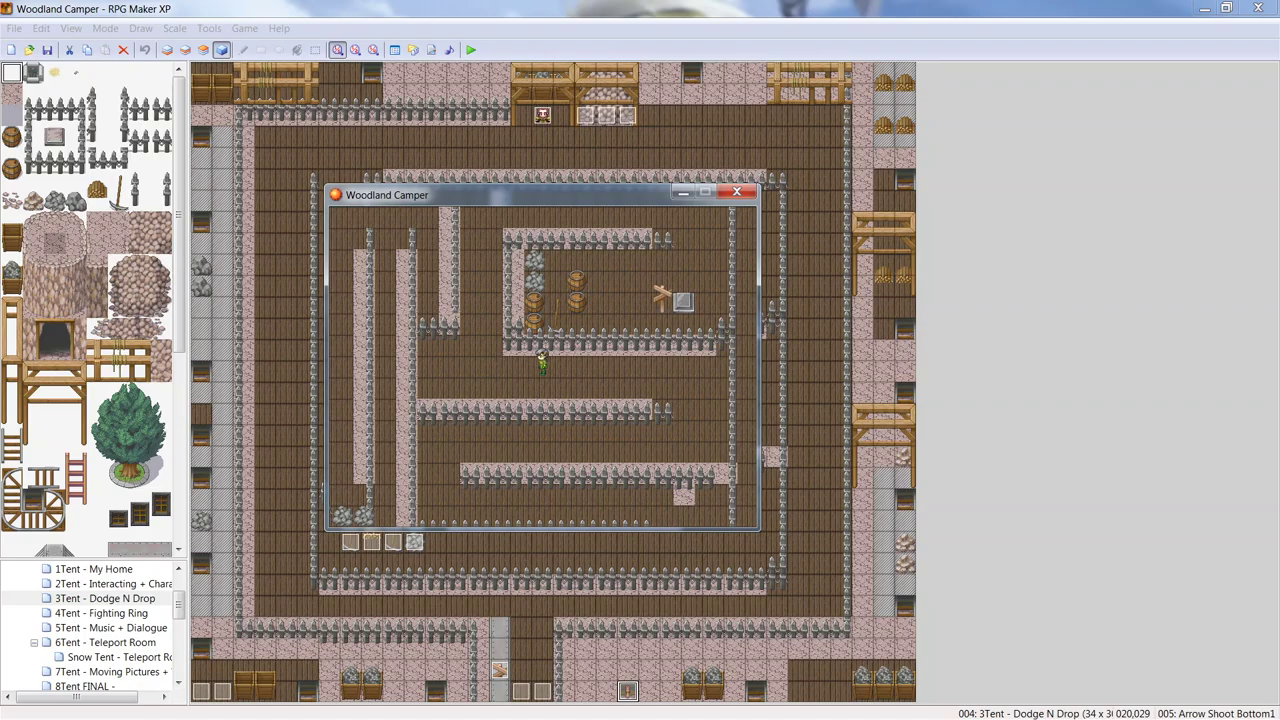
key(Right)
key(Up)
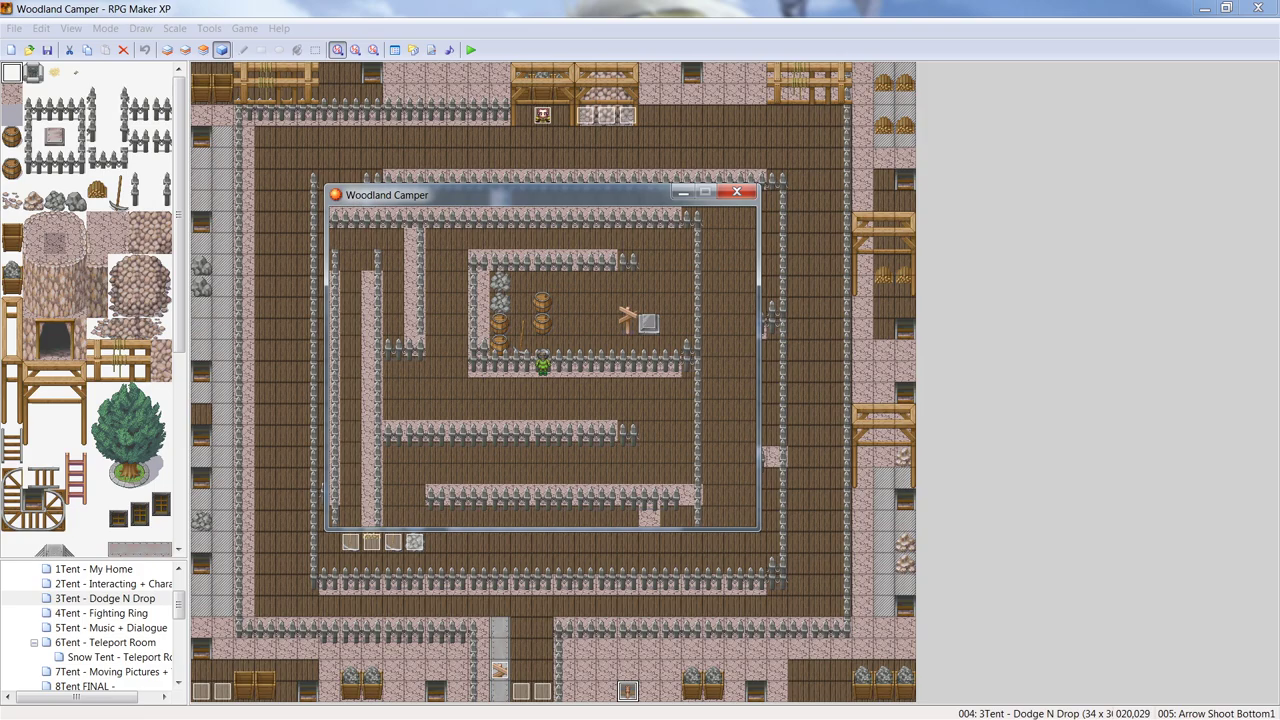
key(Down)
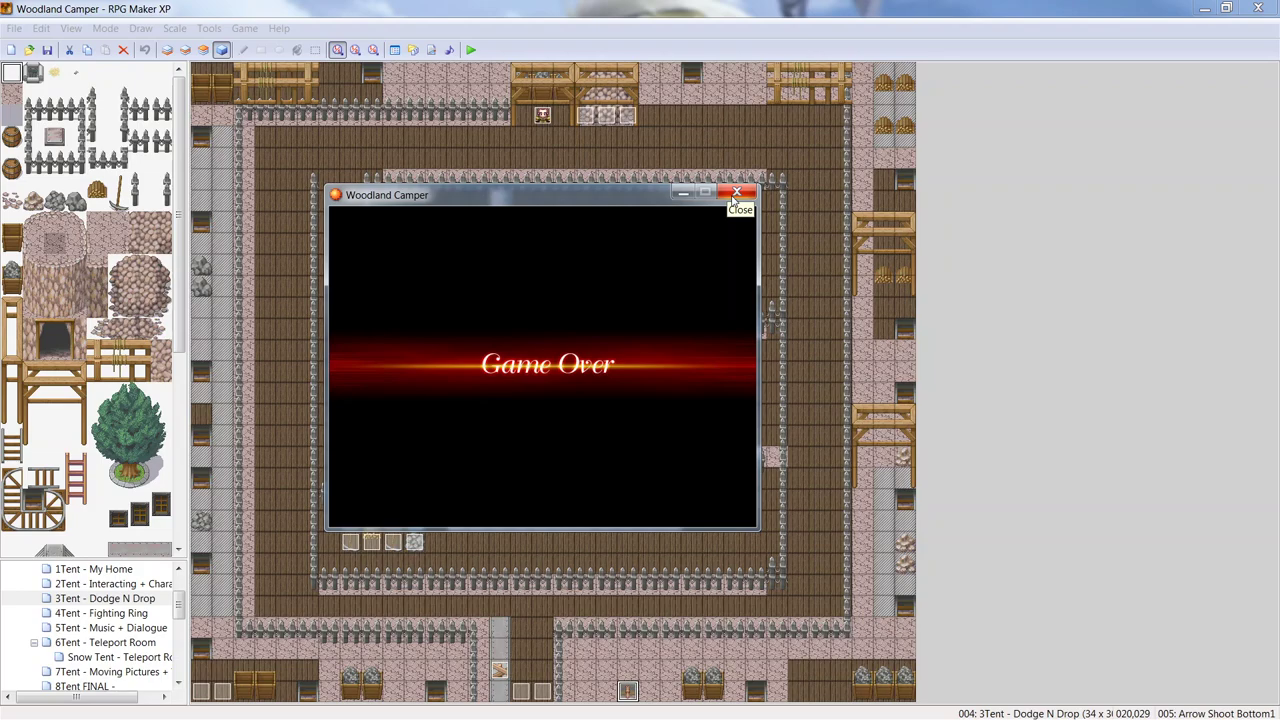
click(734, 194)
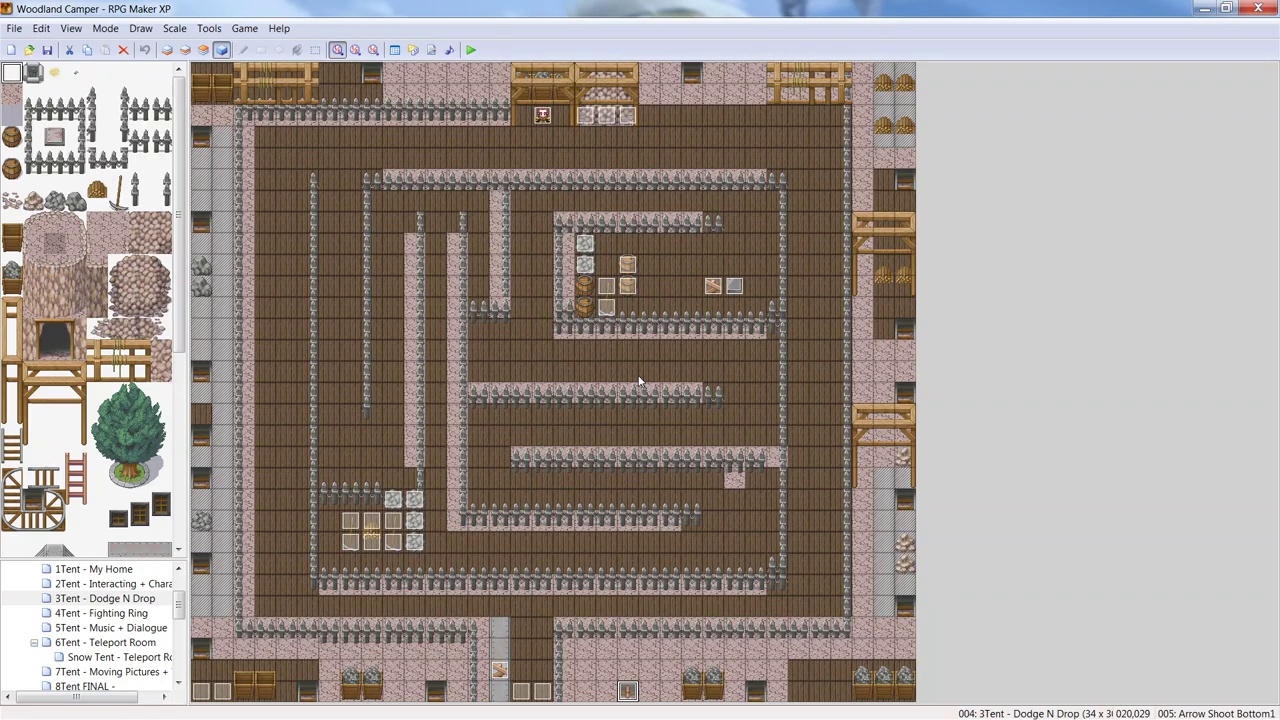
Step: Open the Arrow Shoot Bottom1 event at the bottom of the map for editing
double_click(628, 691)
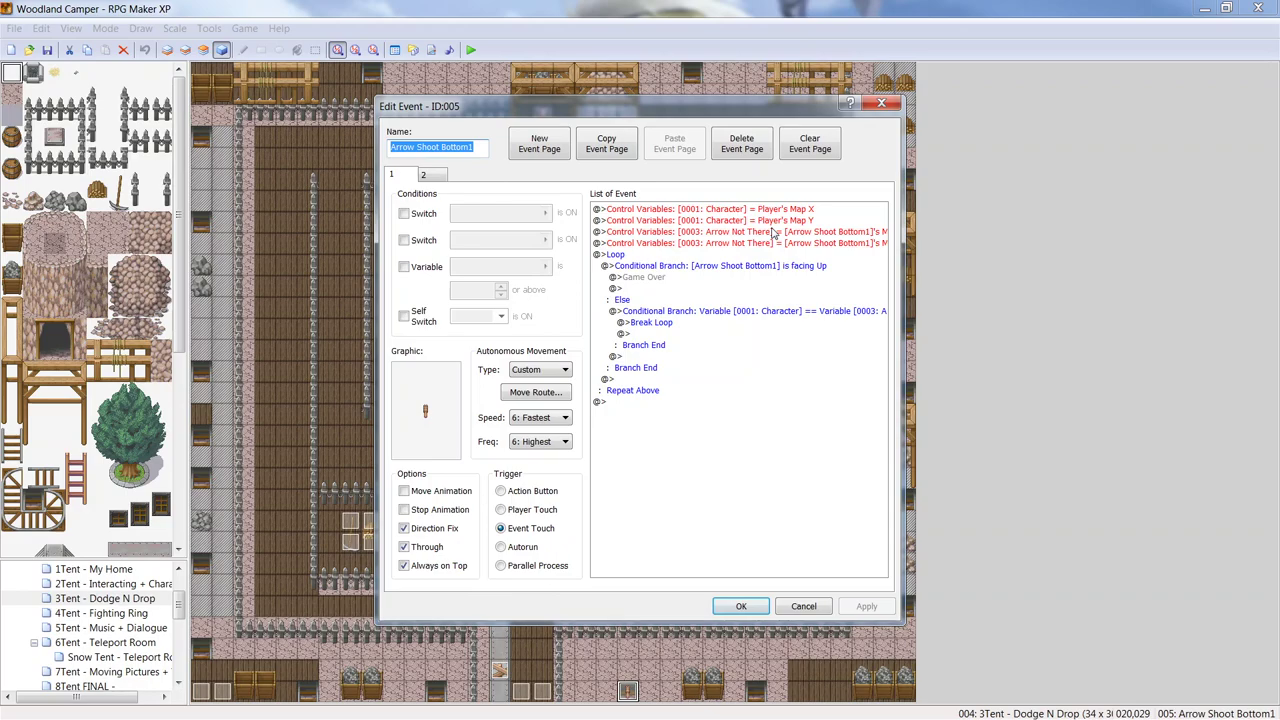
Step: Set the event graphic to the 168-Small10 arrow frame
double_click(430, 440)
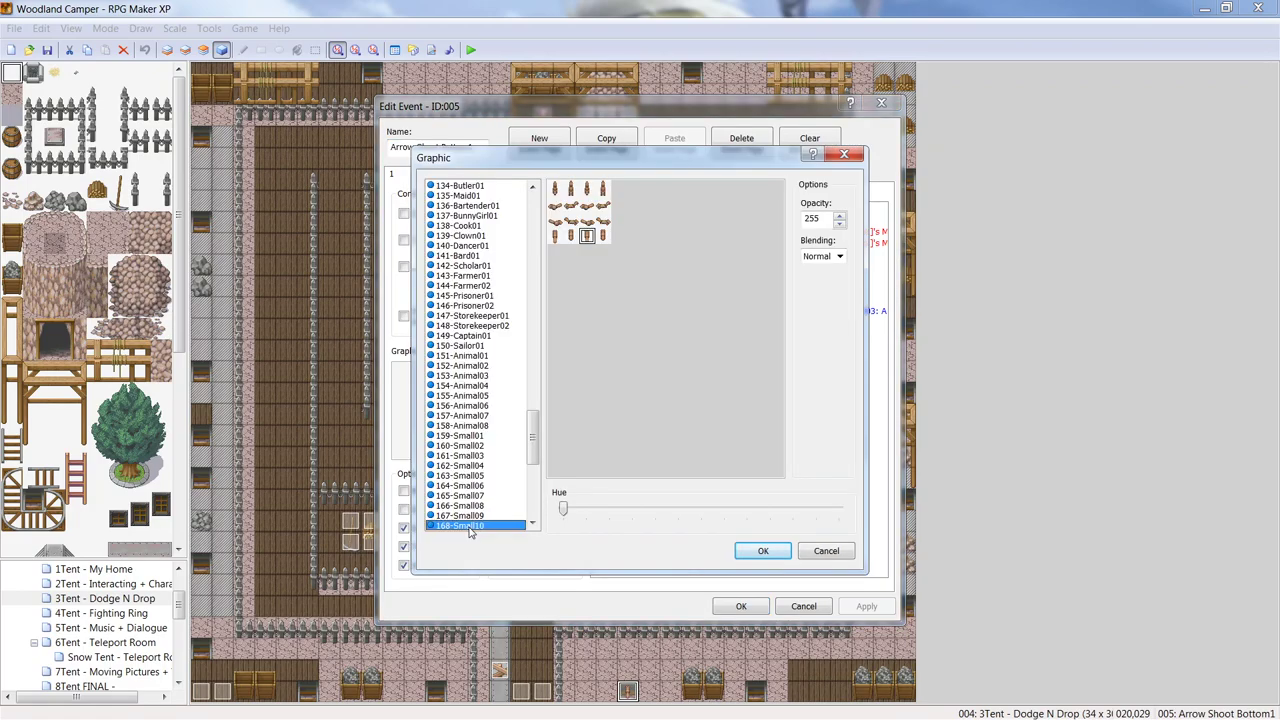
click(762, 553)
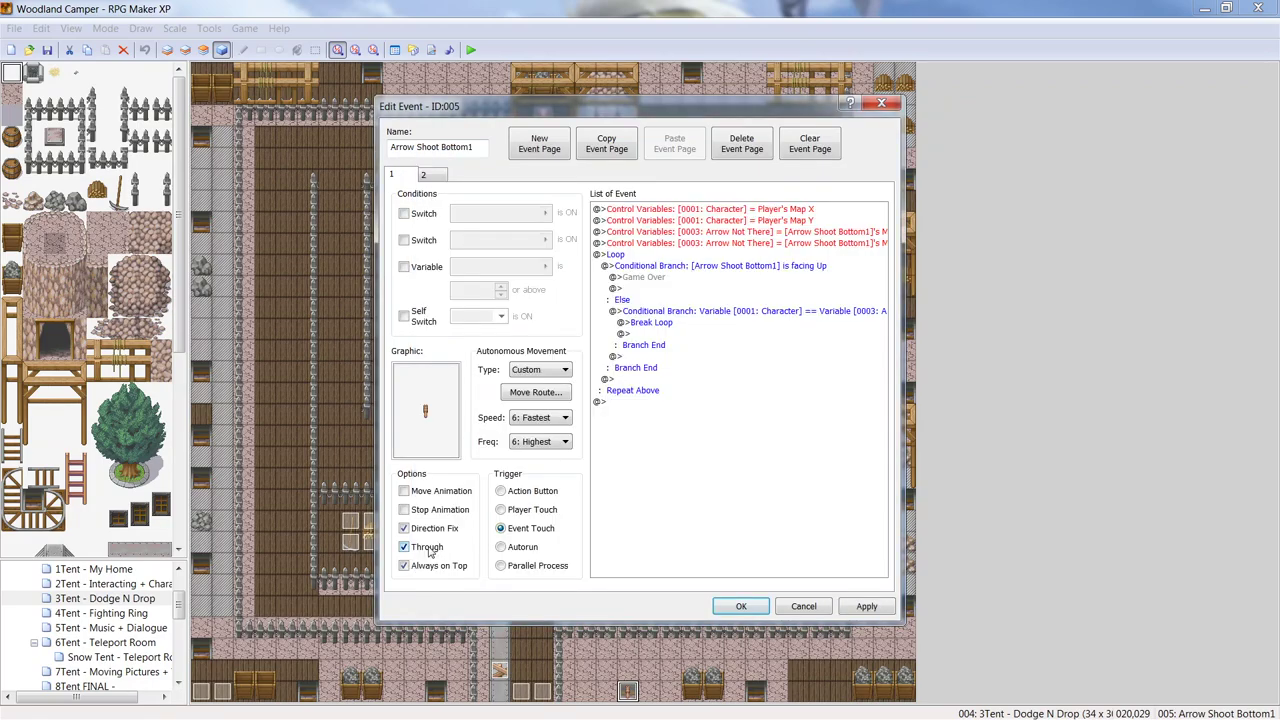
click(553, 372)
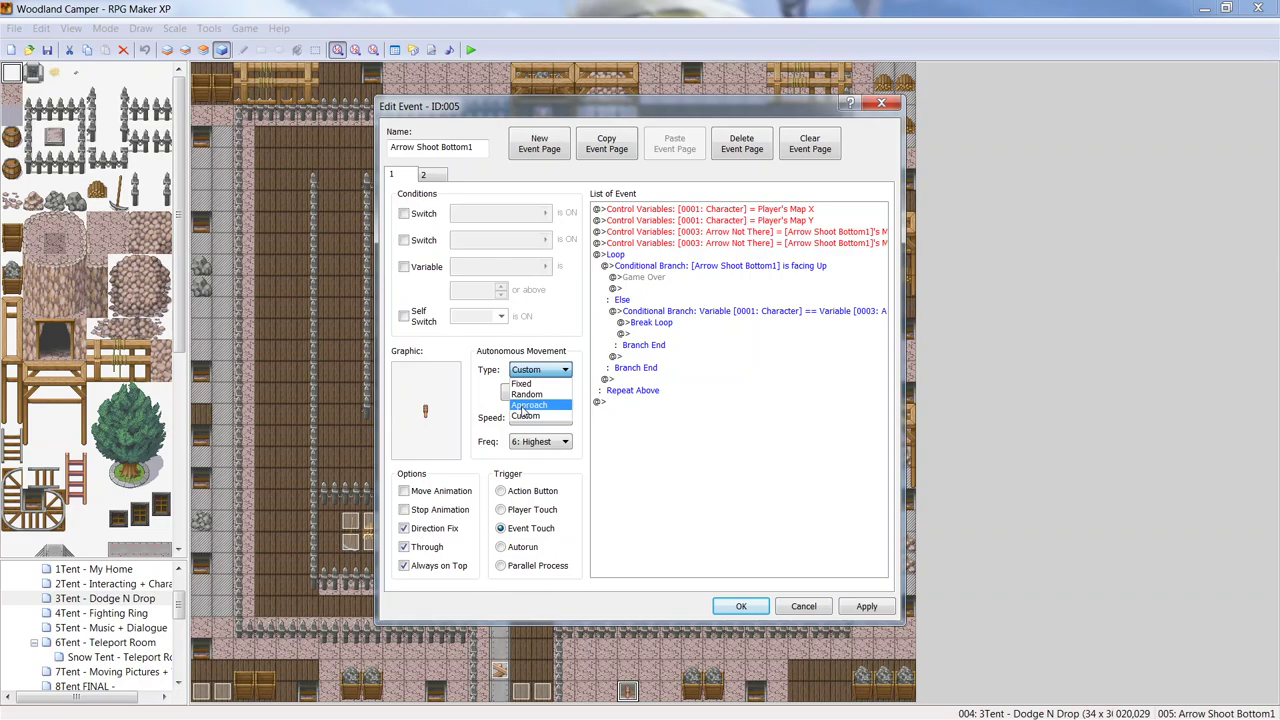
click(540, 370)
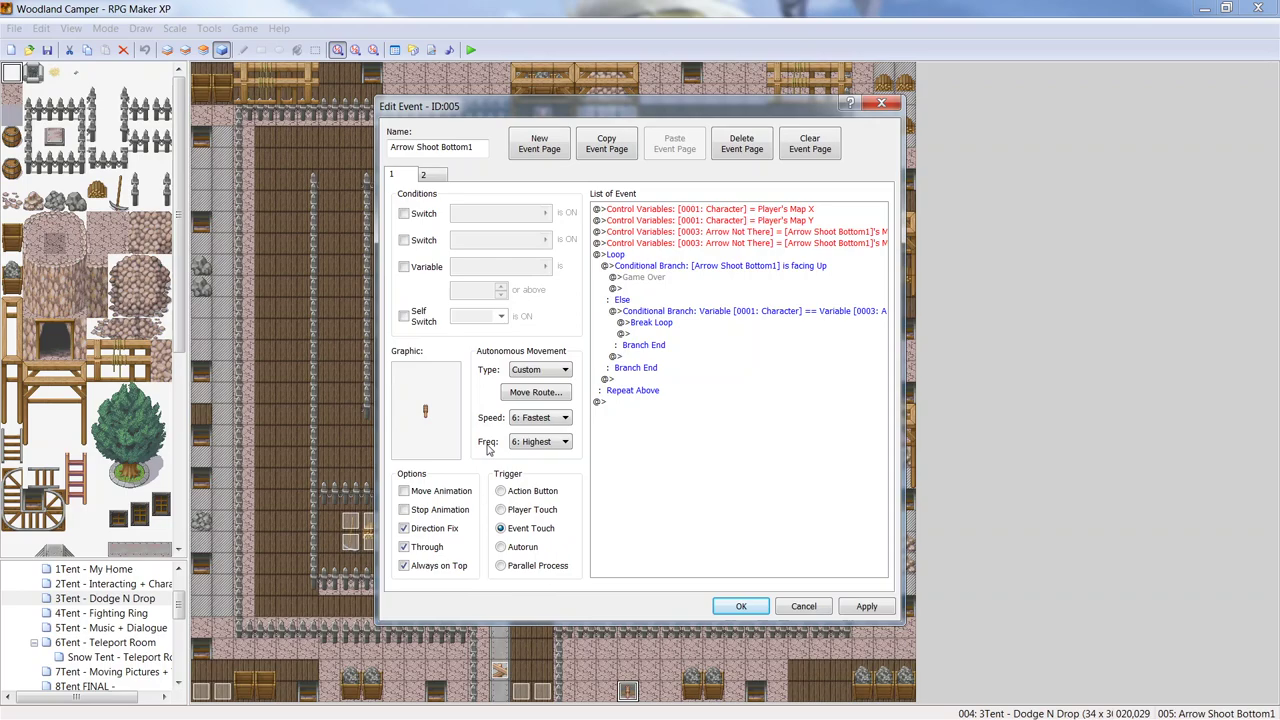
click(540, 417)
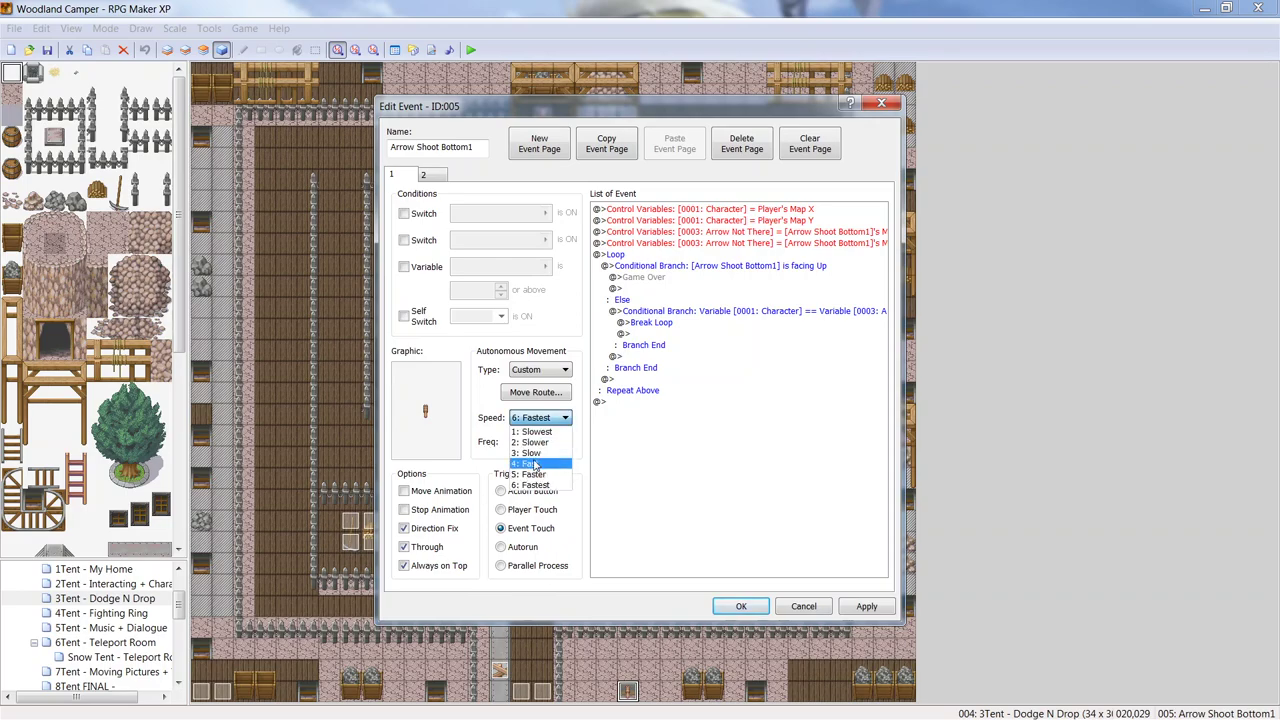
click(492, 447)
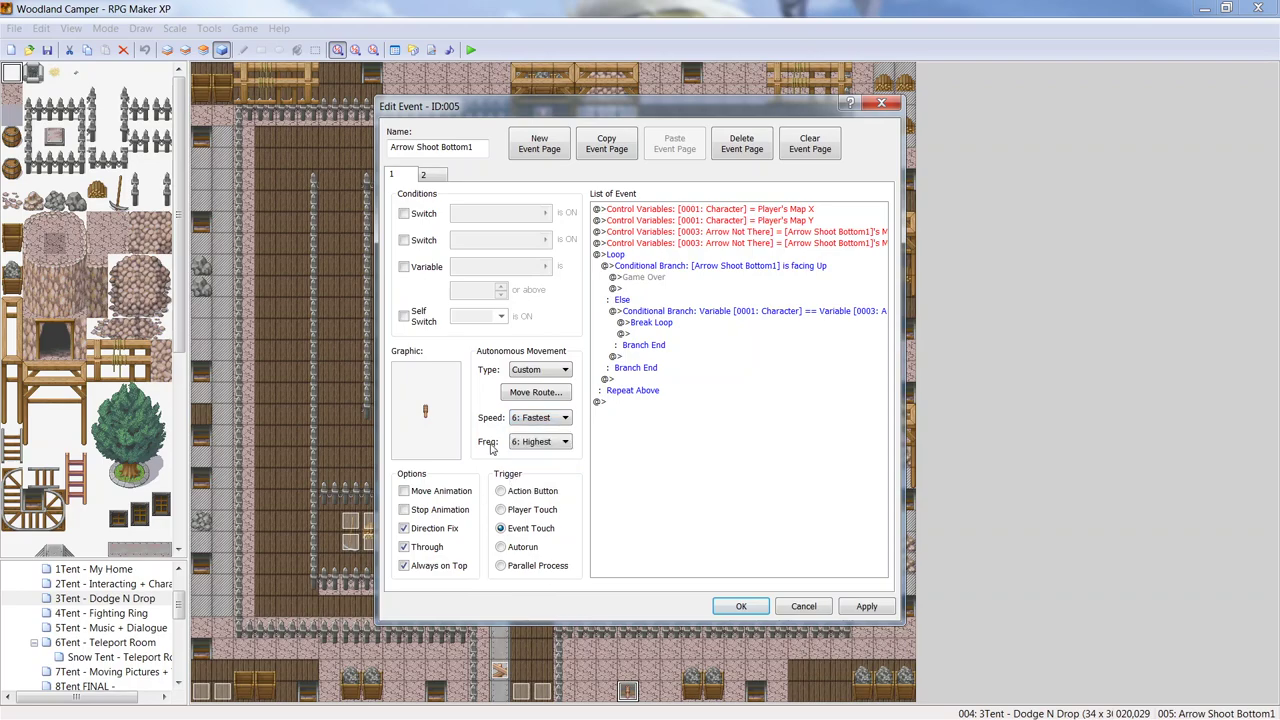
Step: Open the arrow's custom move route and review its Move Up, Graphic (None) and Move Down commands
click(529, 393)
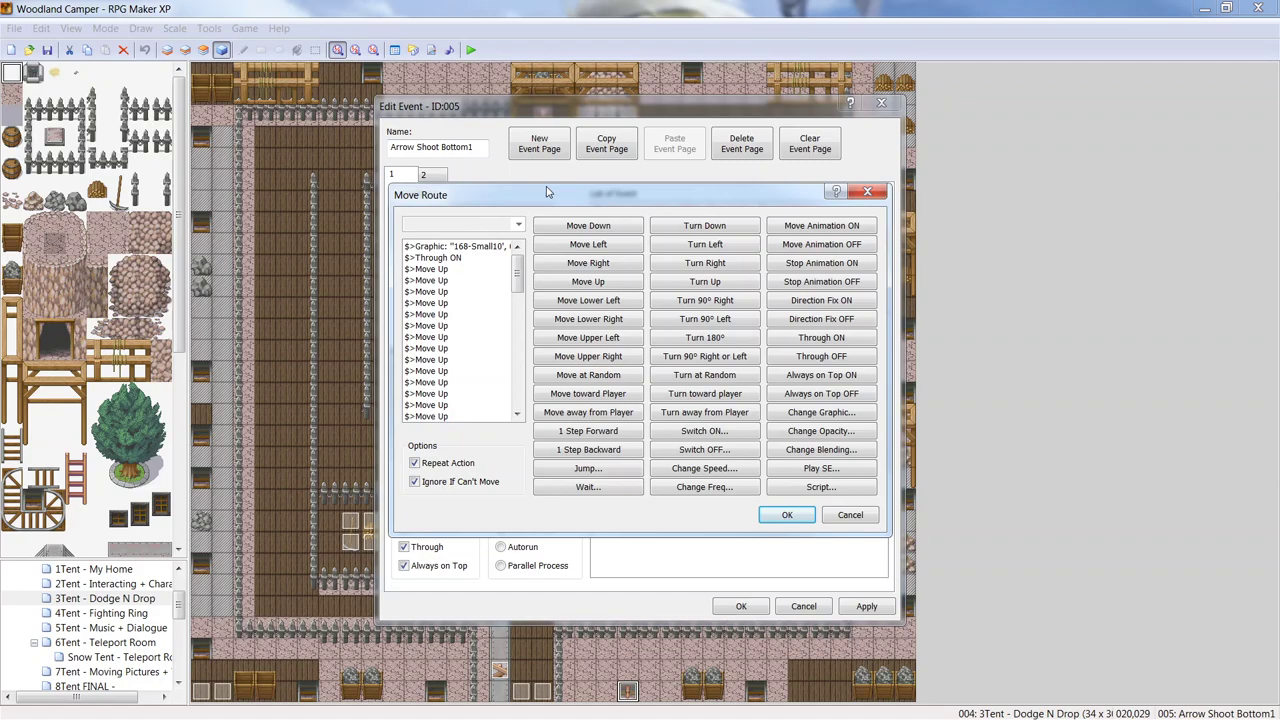
click(821, 412)
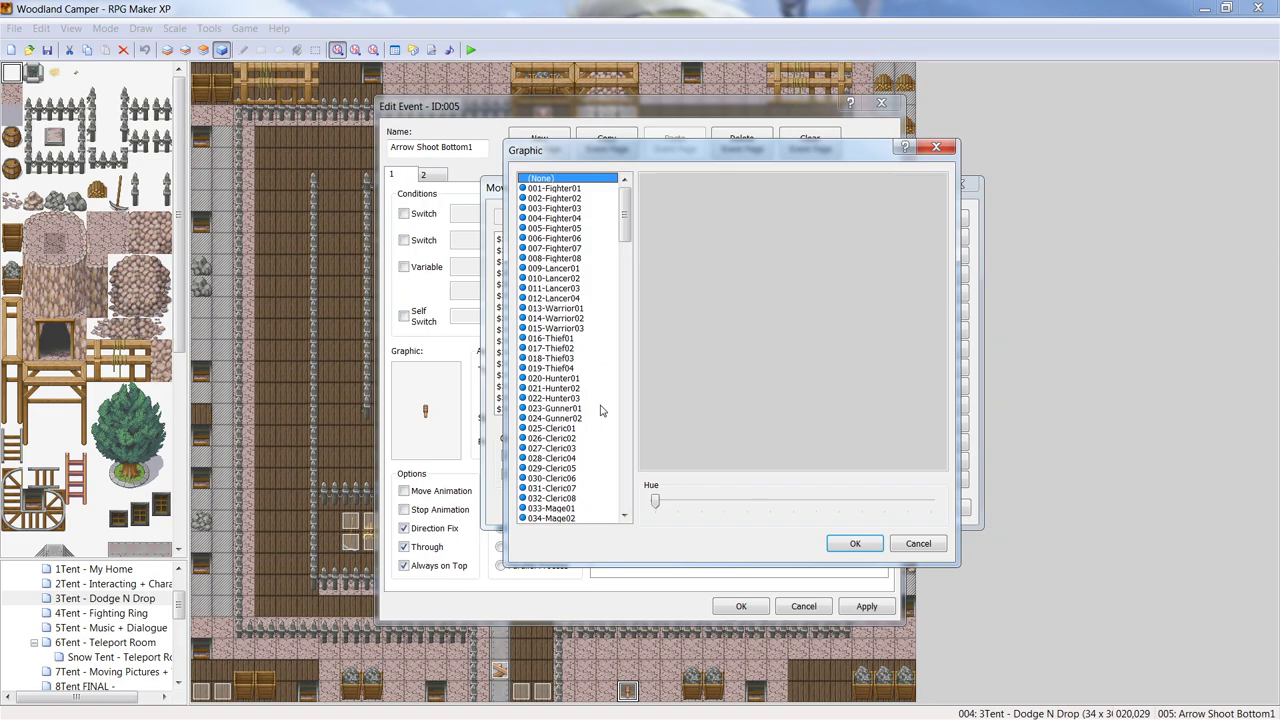
key(Escape)
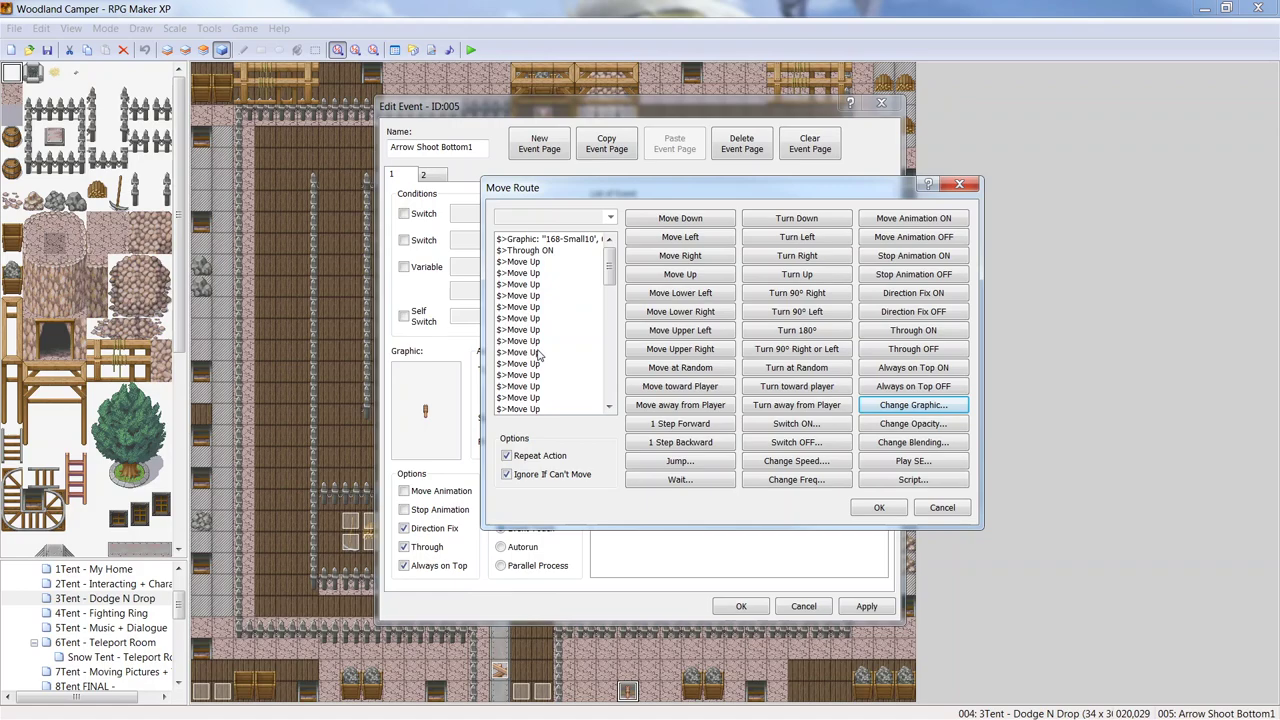
drag(610, 270, 611, 274)
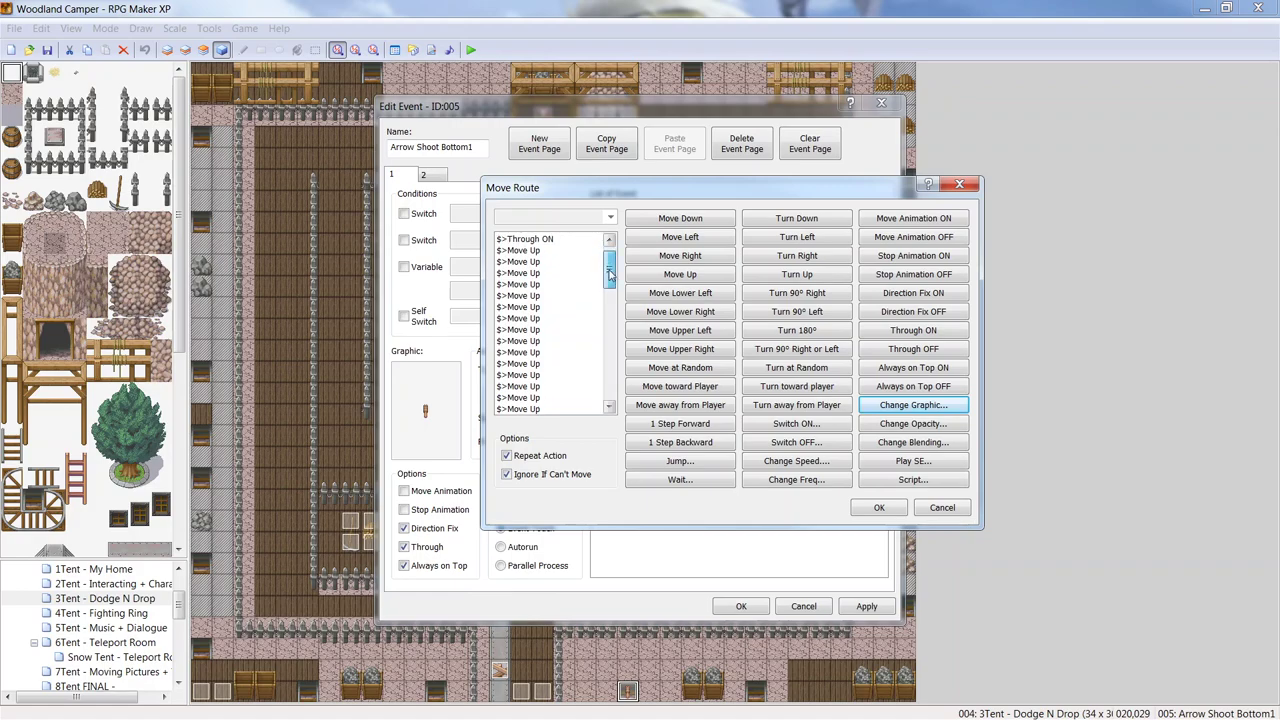
drag(610, 273, 568, 329)
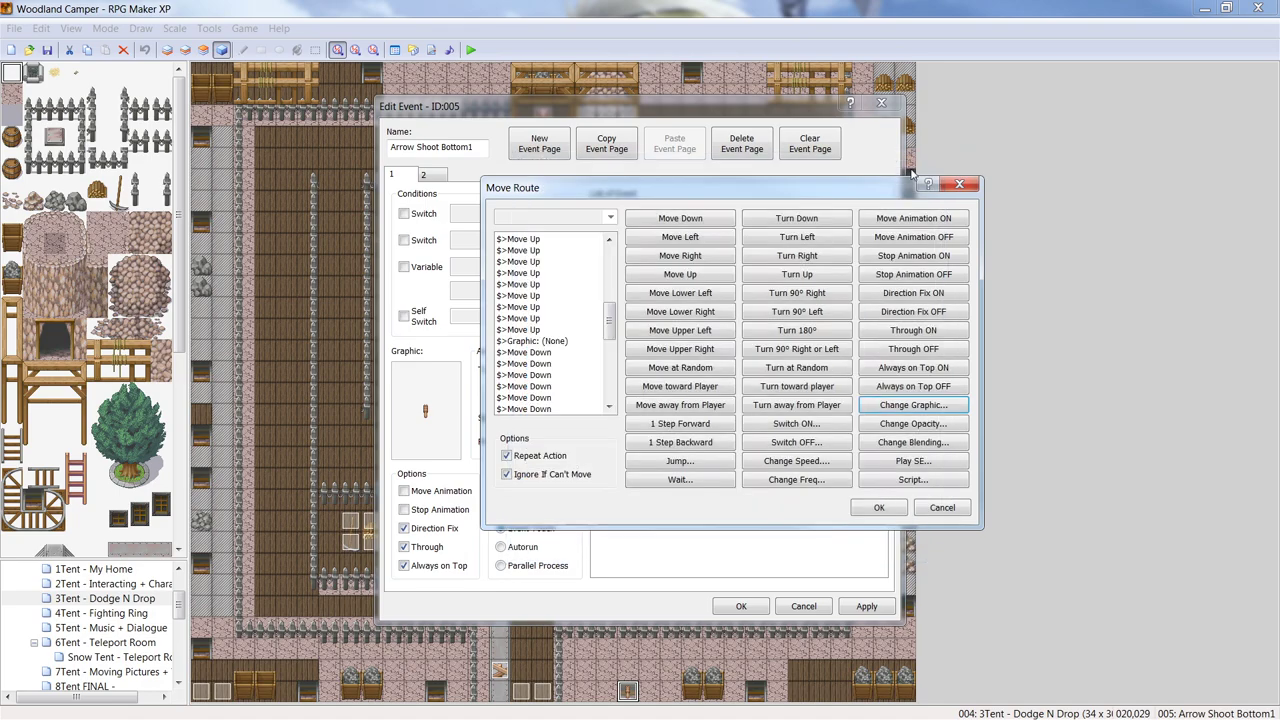
drag(612, 324, 614, 340)
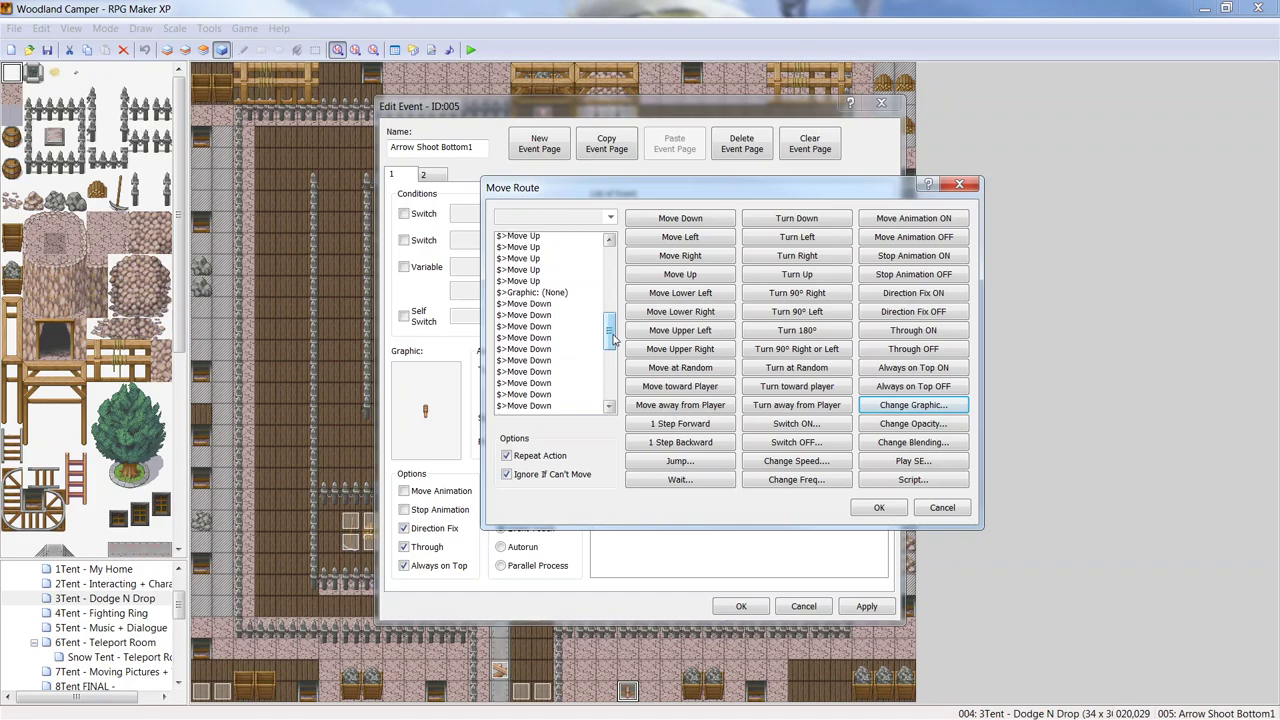
drag(614, 340, 610, 392)
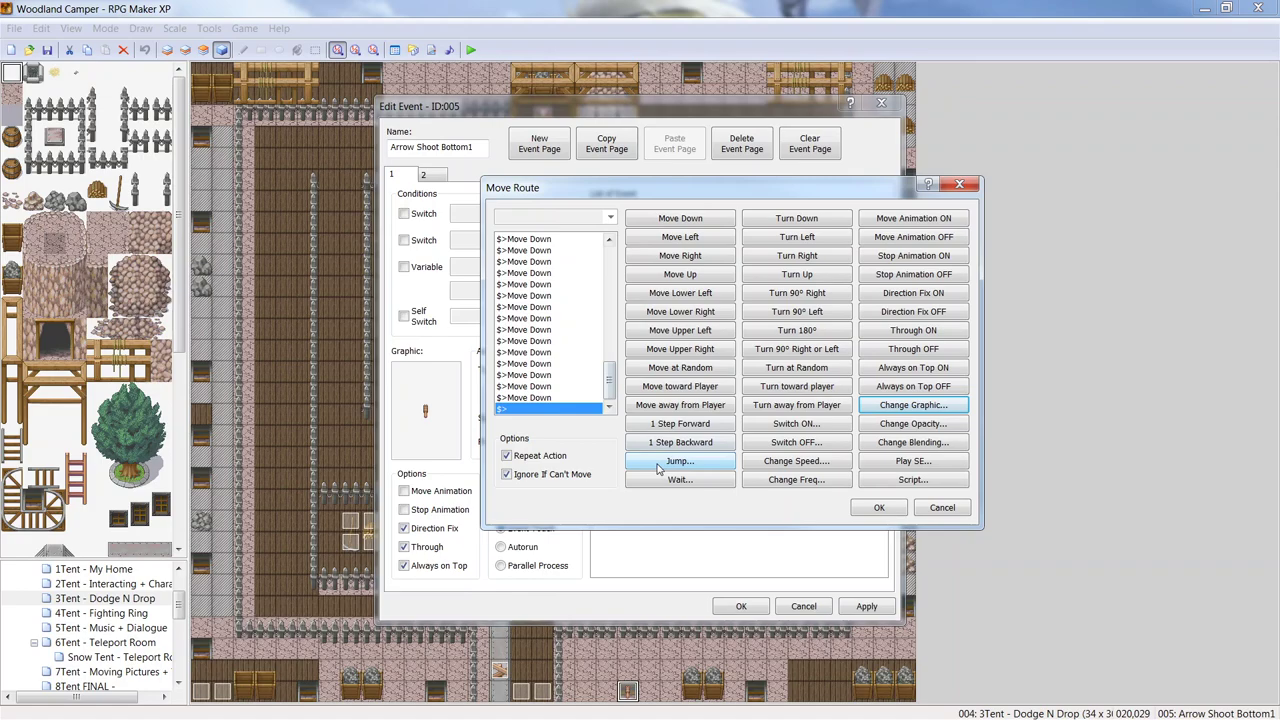
Step: Check the route's wait and speed-change settings, leaving them unchanged
click(668, 479)
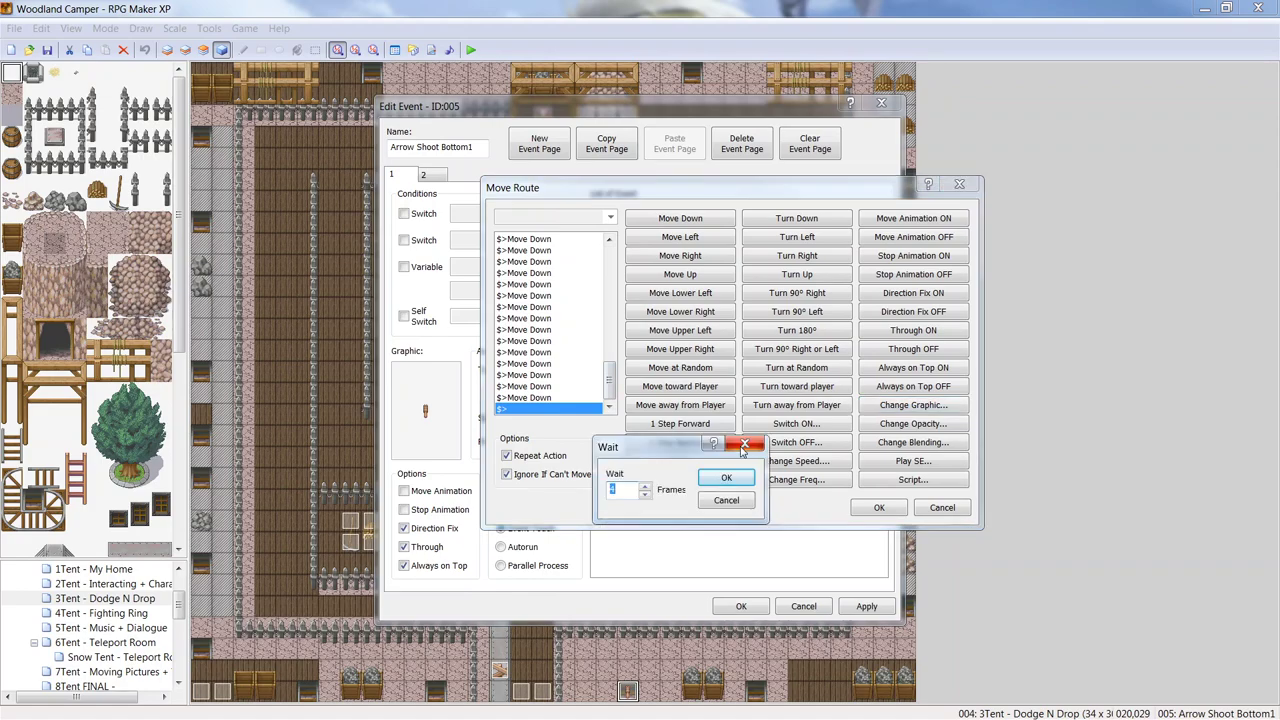
click(744, 445)
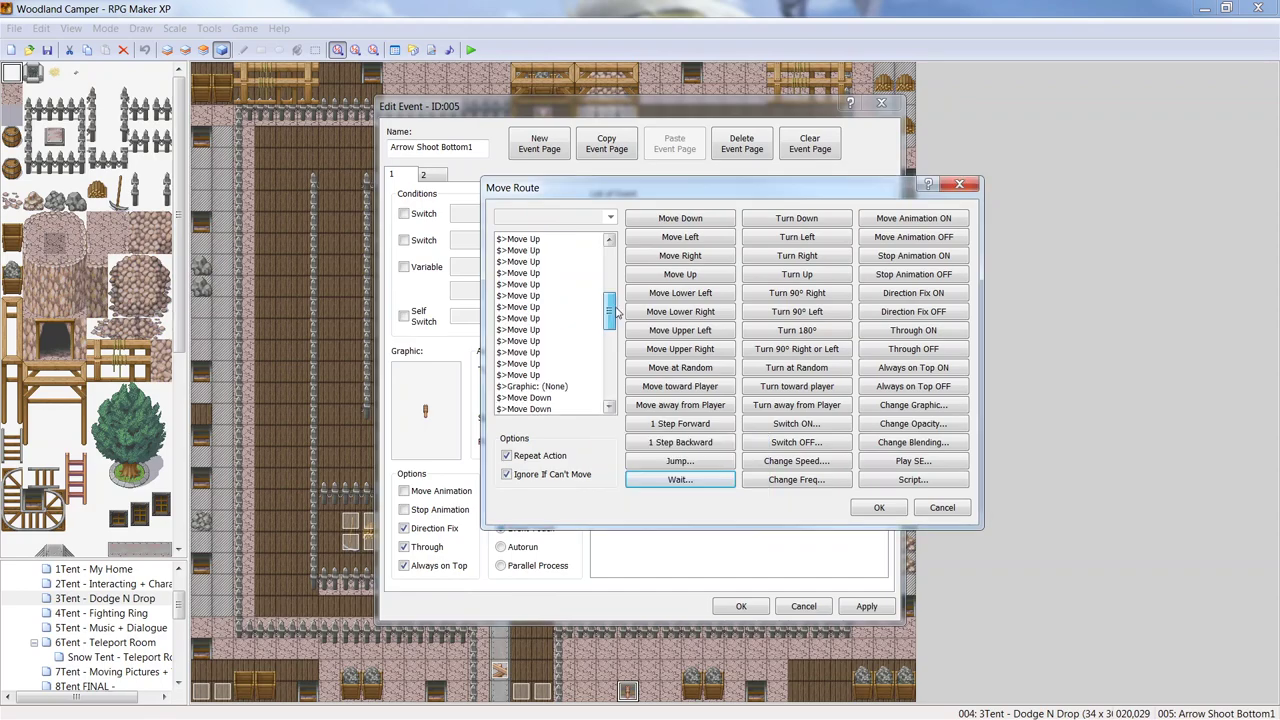
scroll(610, 320, up, 5)
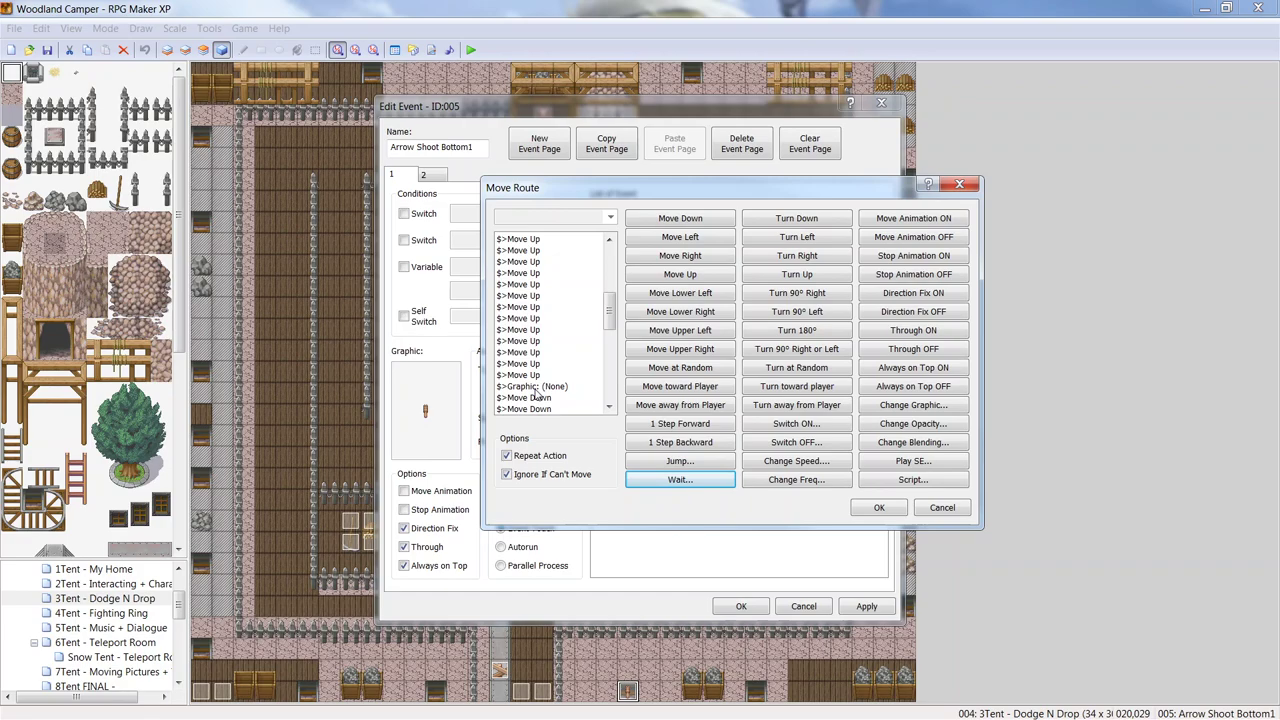
scroll(537, 397, down, 1)
click(796, 461)
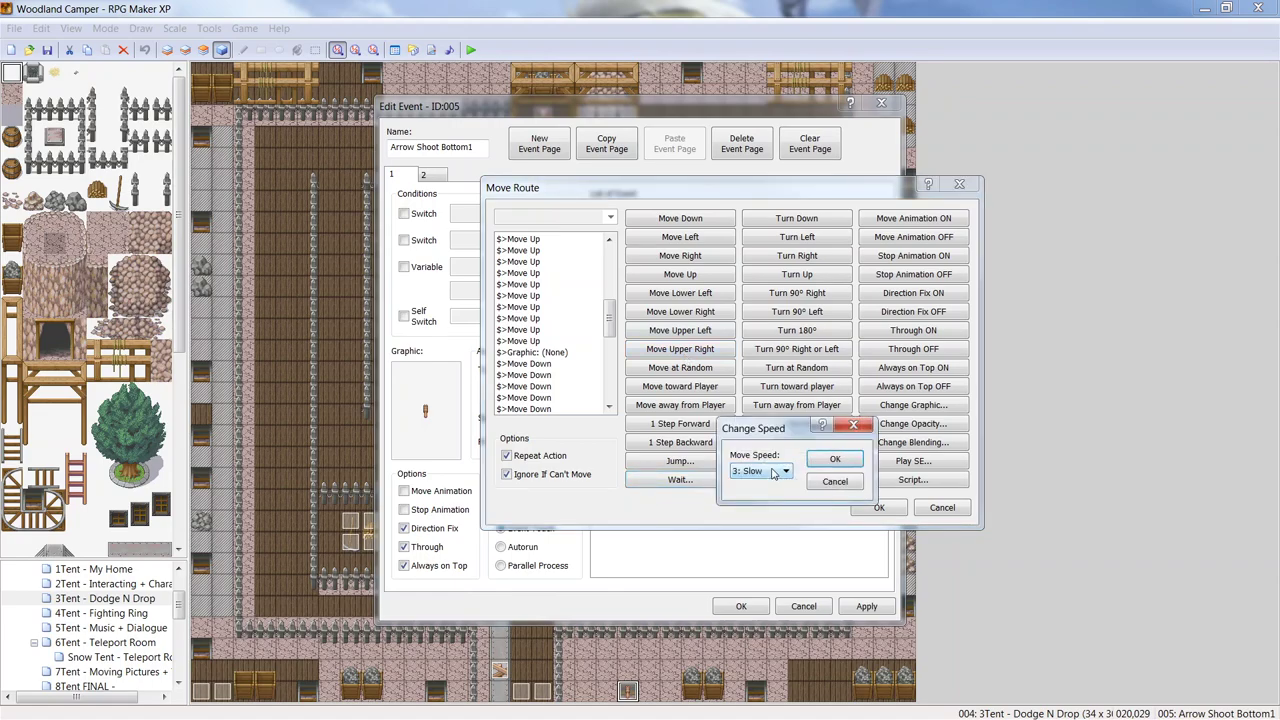
key(Return)
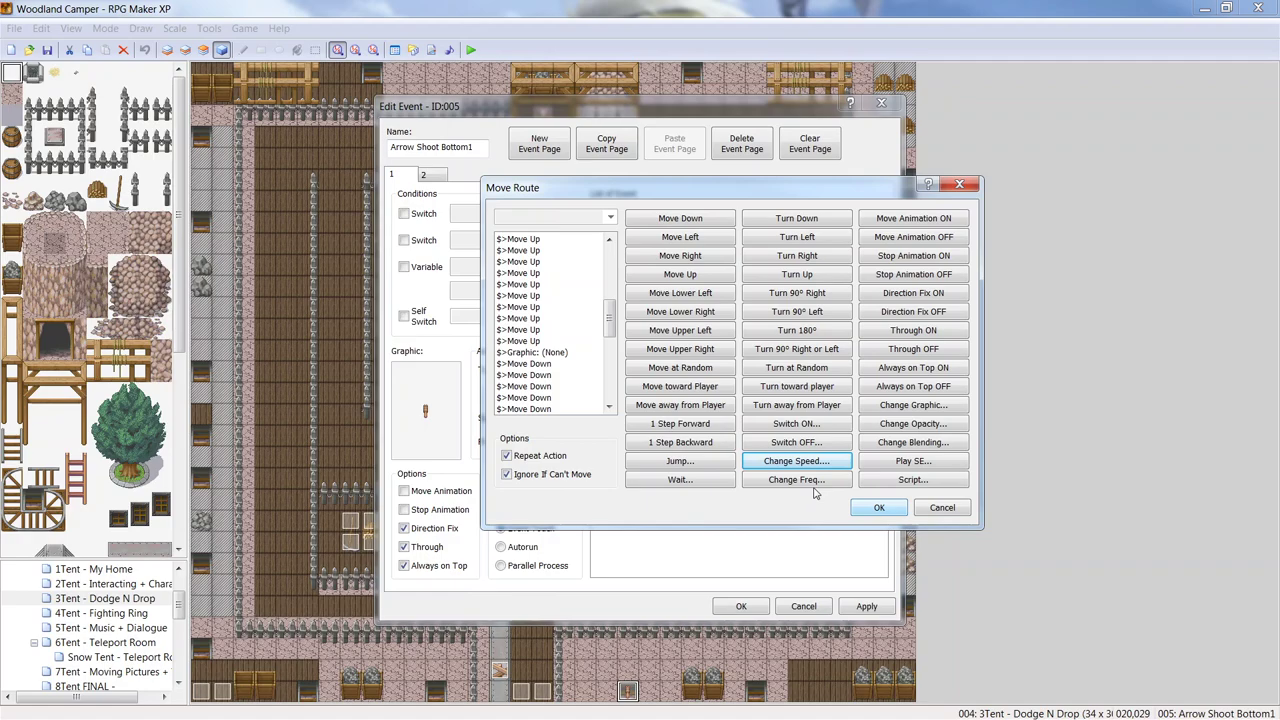
Step: Confirm the repeating Move Down route and return to the Edit Event window
drag(610, 312, 612, 260)
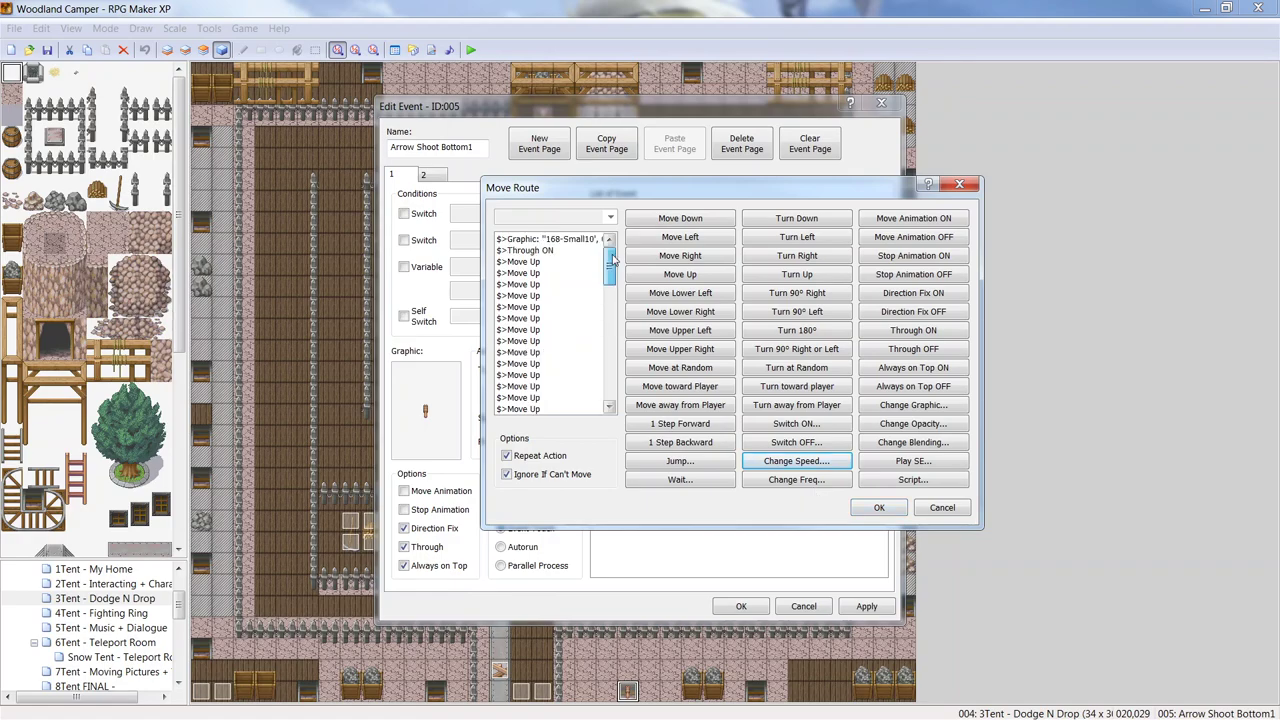
drag(612, 258, 610, 349)
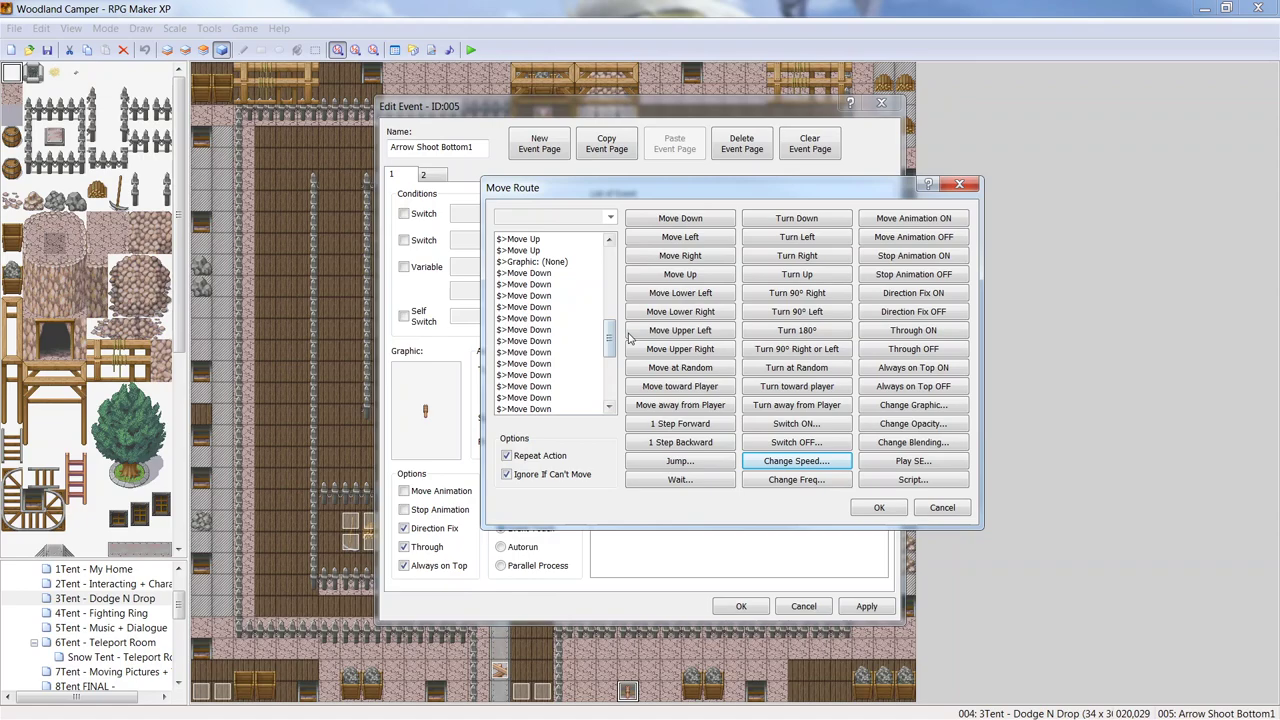
scroll(630, 338, down, 2)
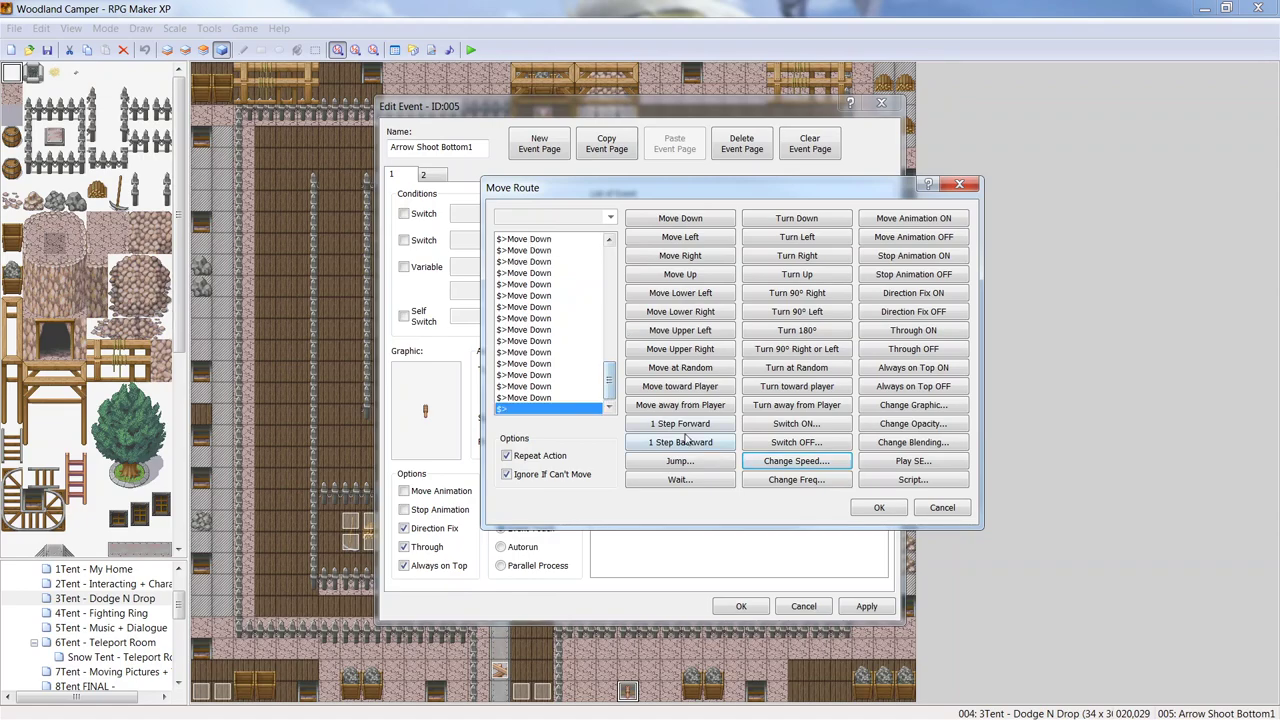
click(876, 508)
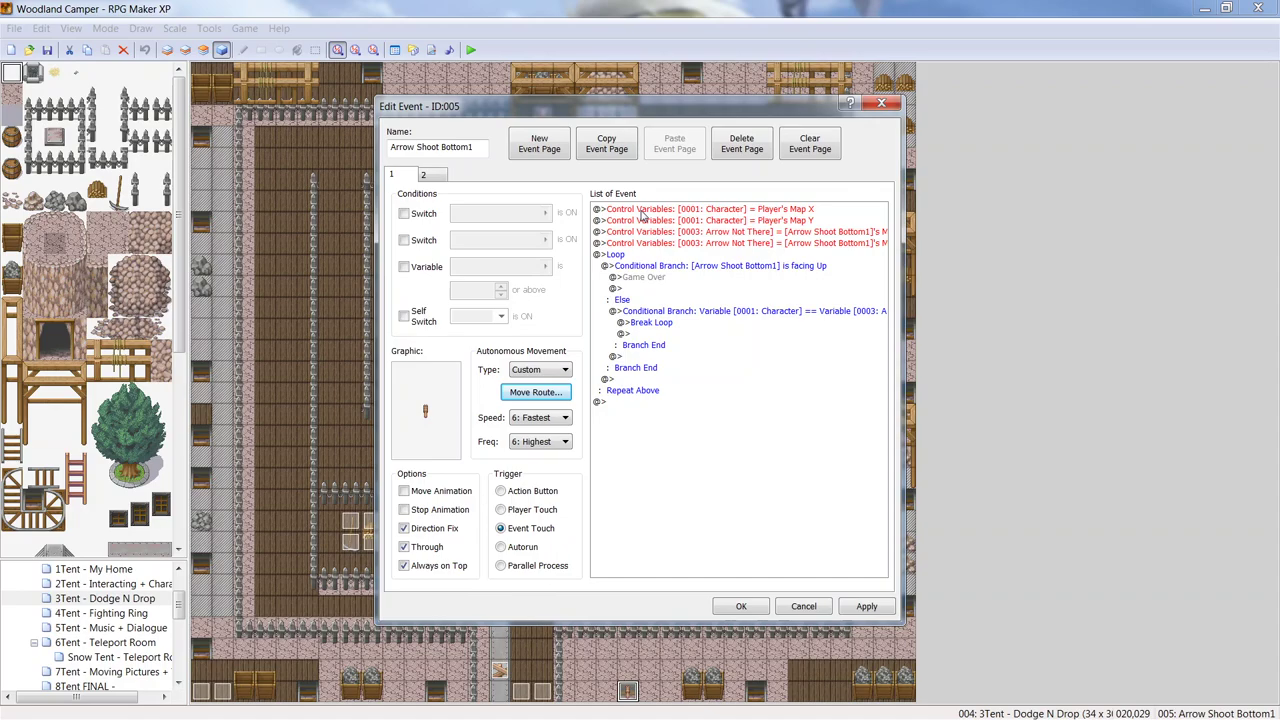
right_click(626, 400)
click(675, 409)
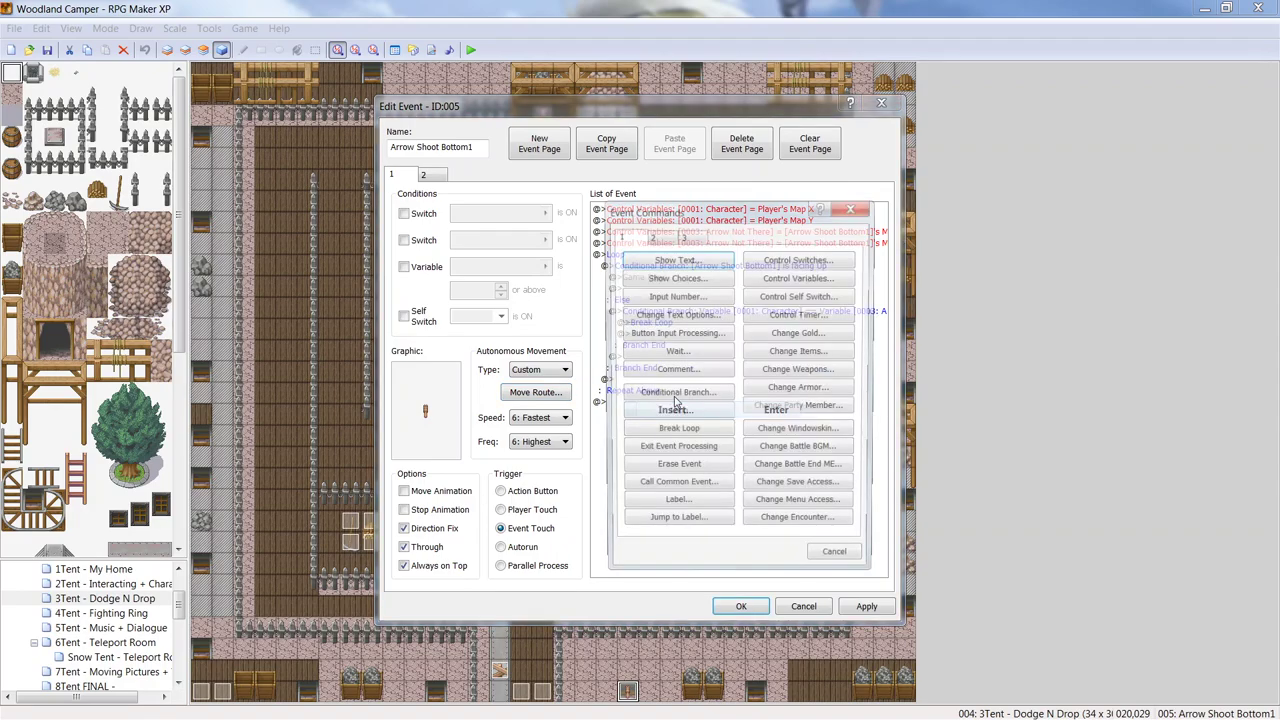
click(797, 278)
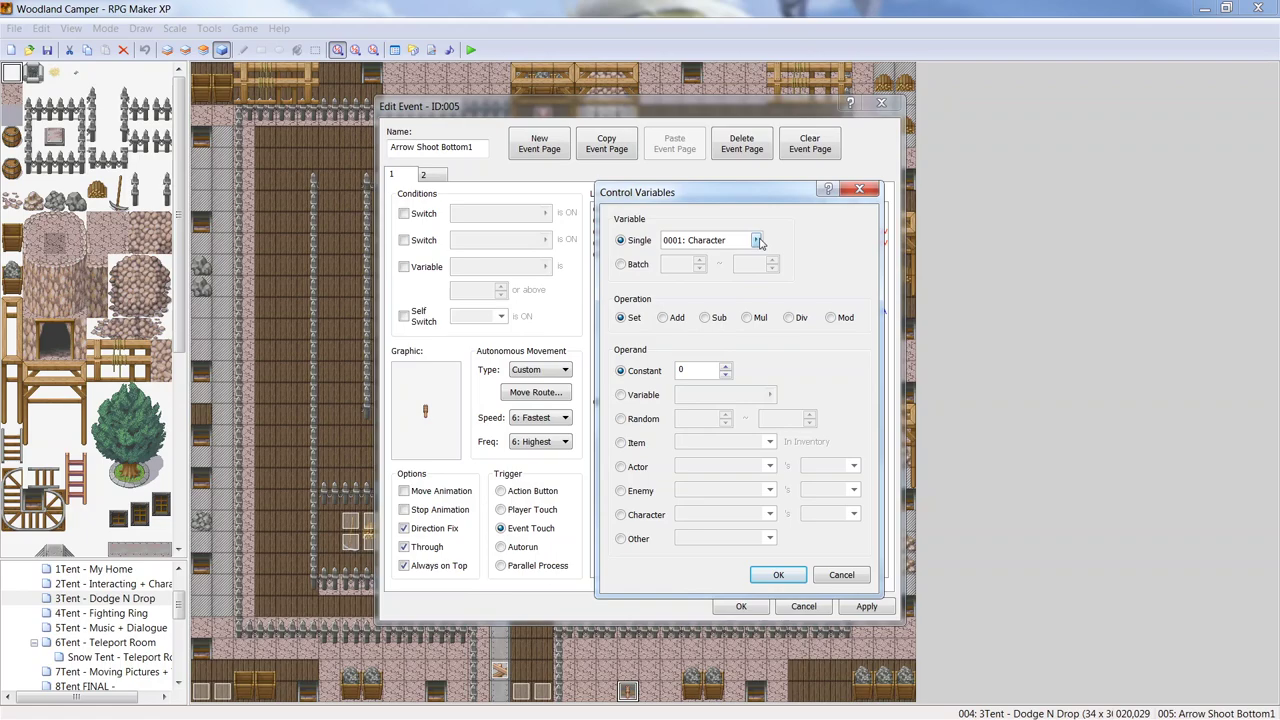
click(757, 241)
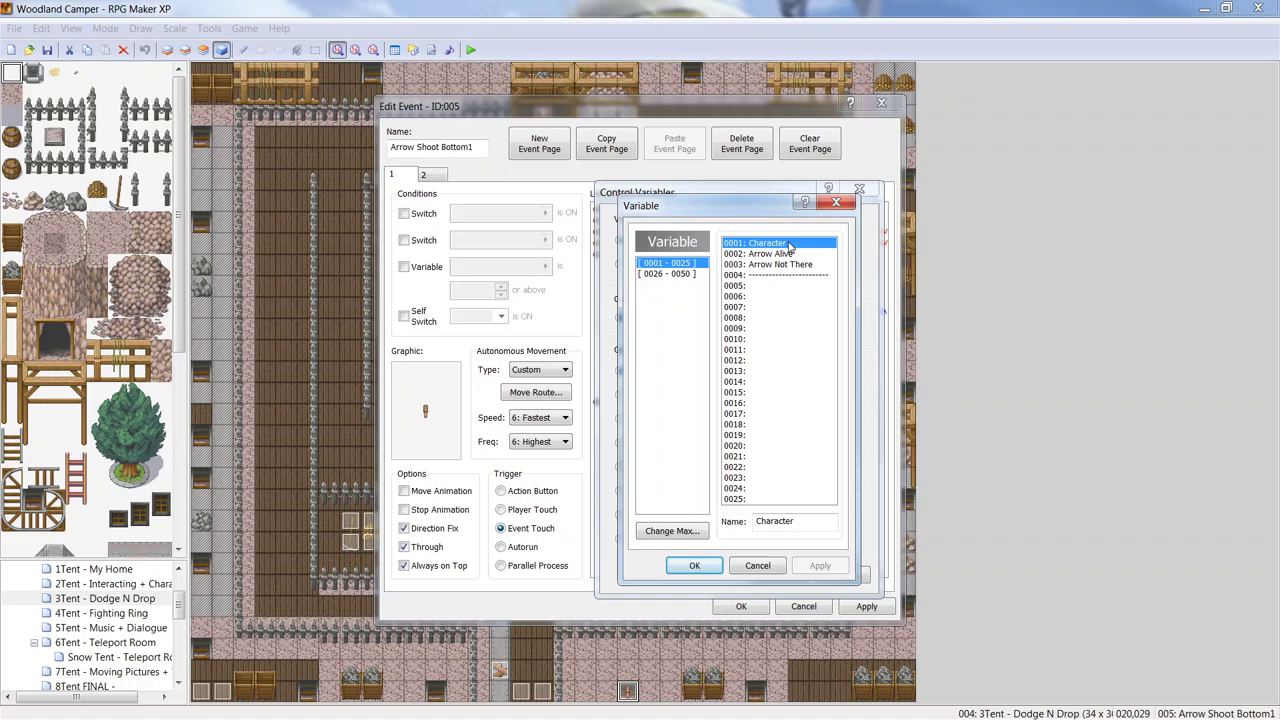
click(837, 203)
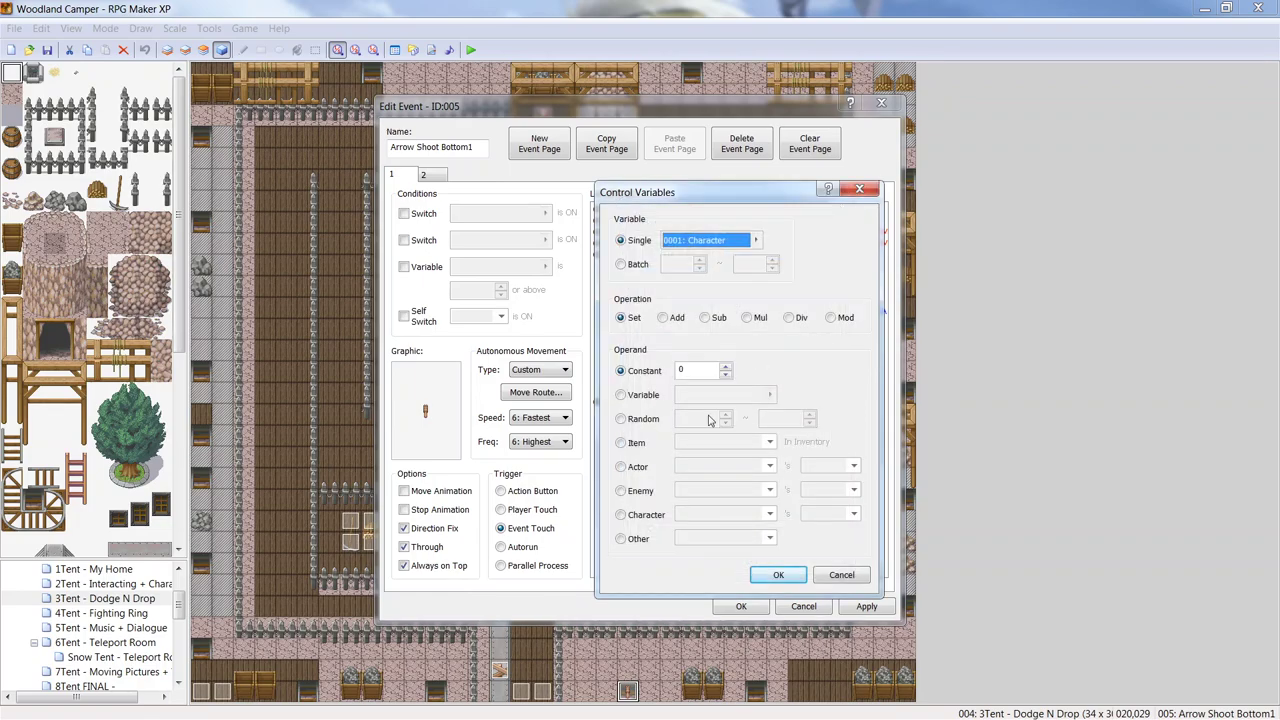
click(621, 514)
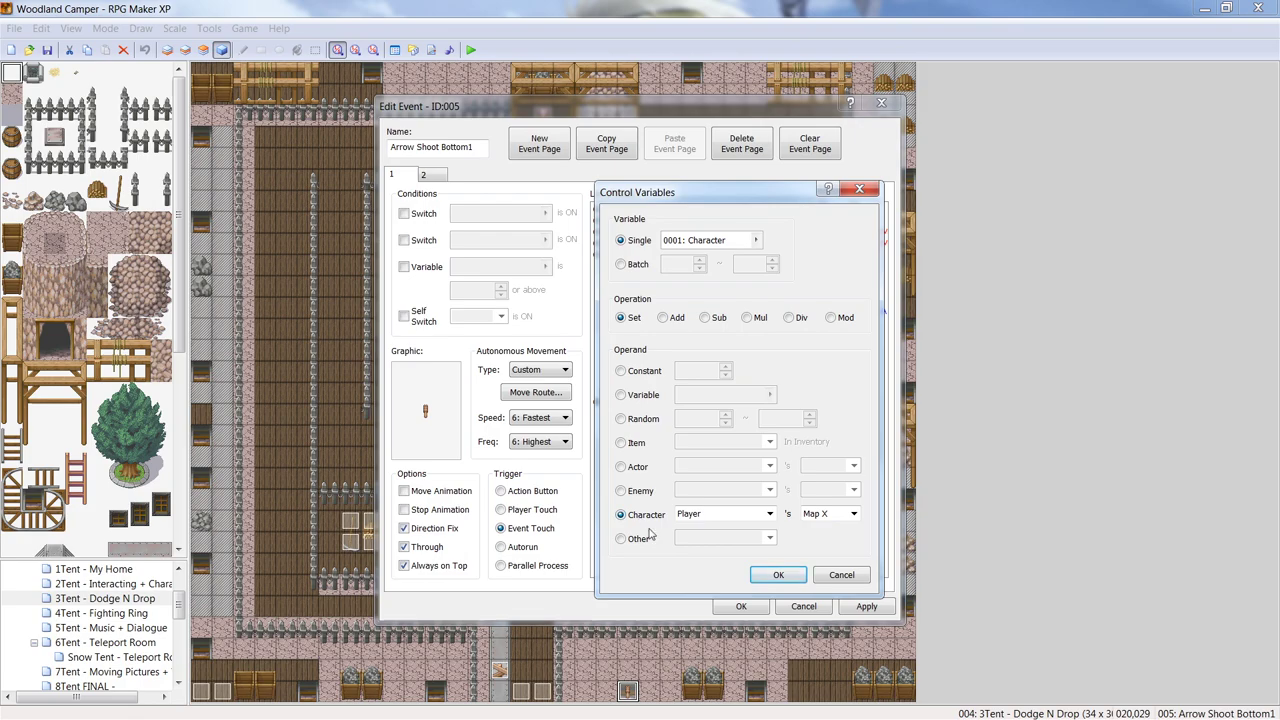
click(853, 514)
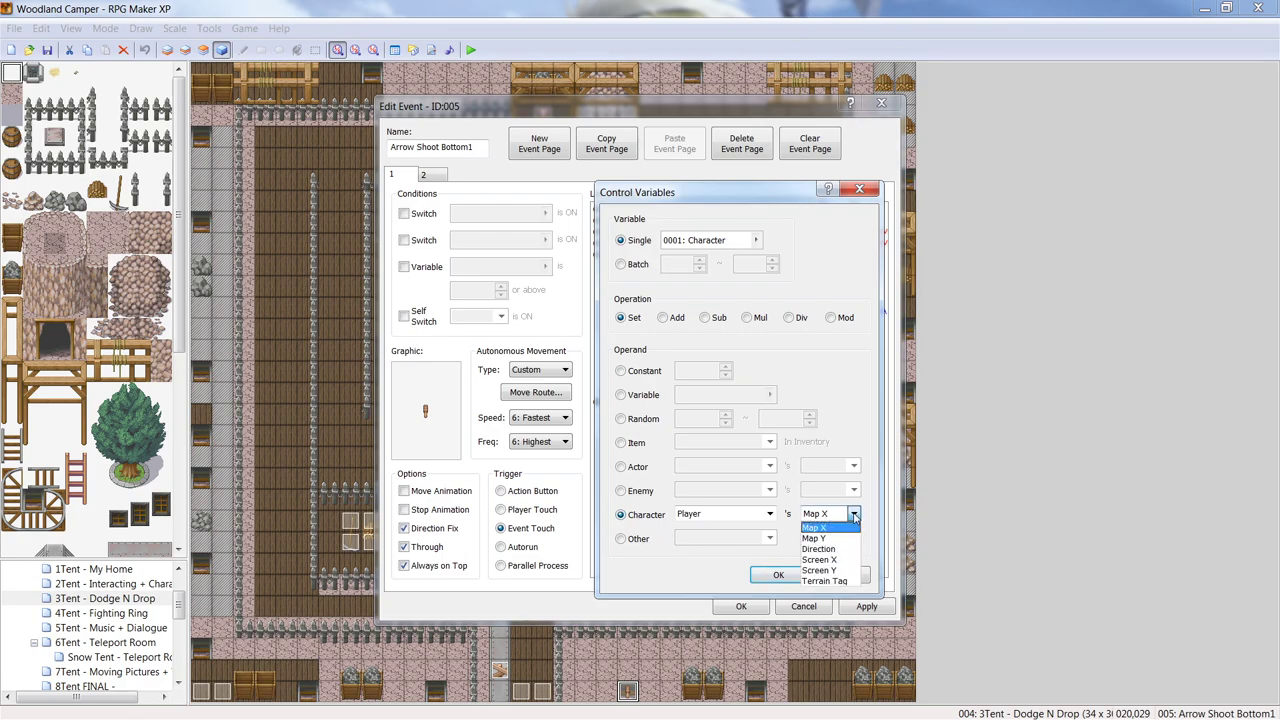
click(853, 514)
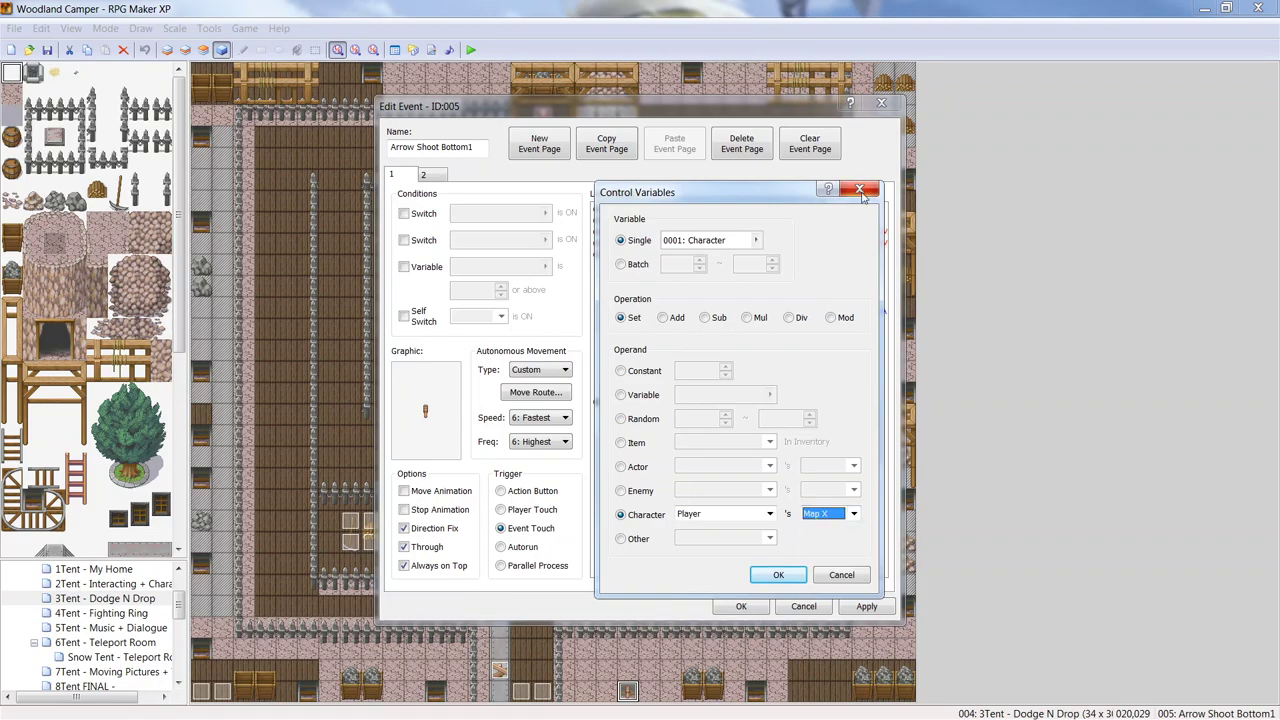
click(859, 190)
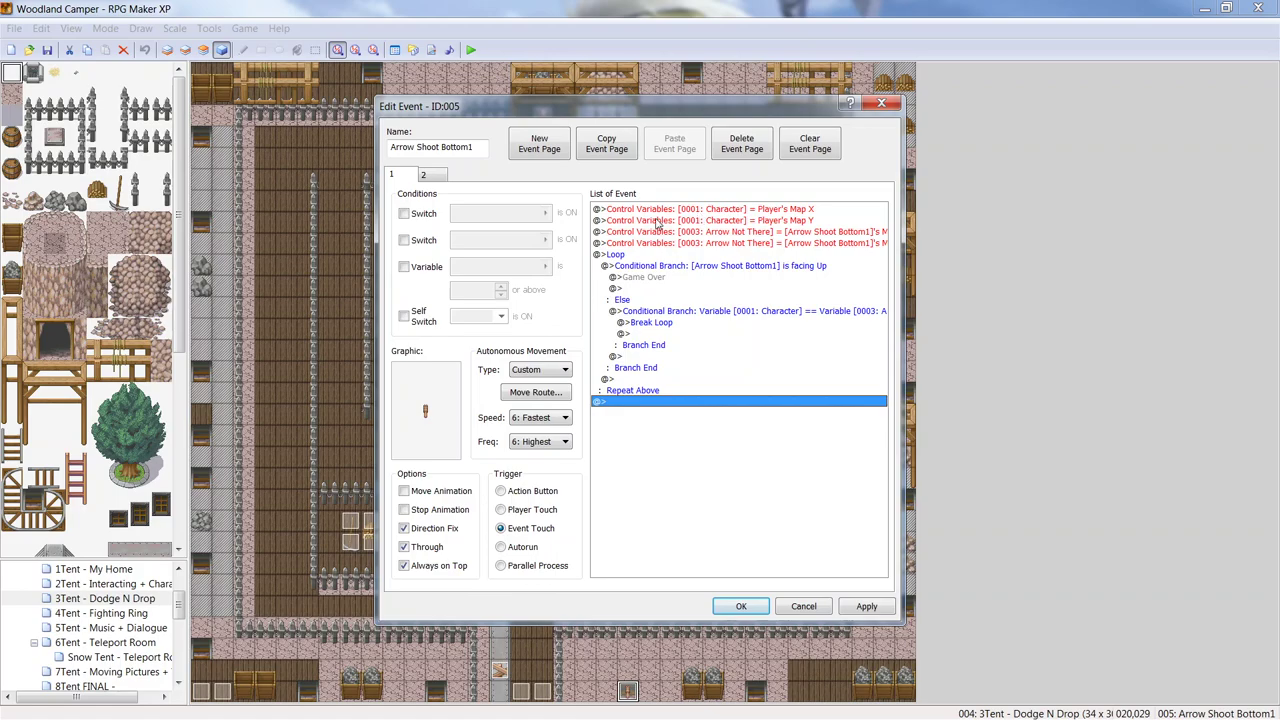
click(812, 232)
Step: Set variable 0003: Arrow Not There to 005: Arrow Shoot Bottom1's Map X
right_click(814, 235)
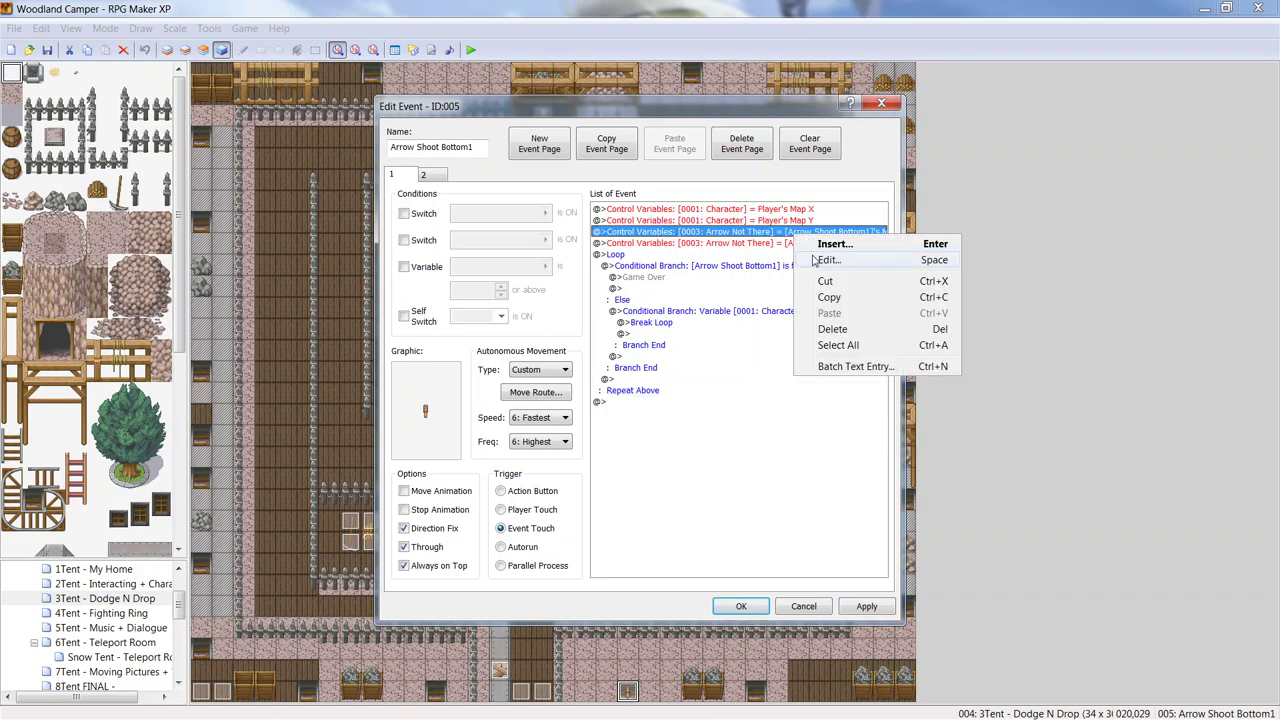
click(812, 259)
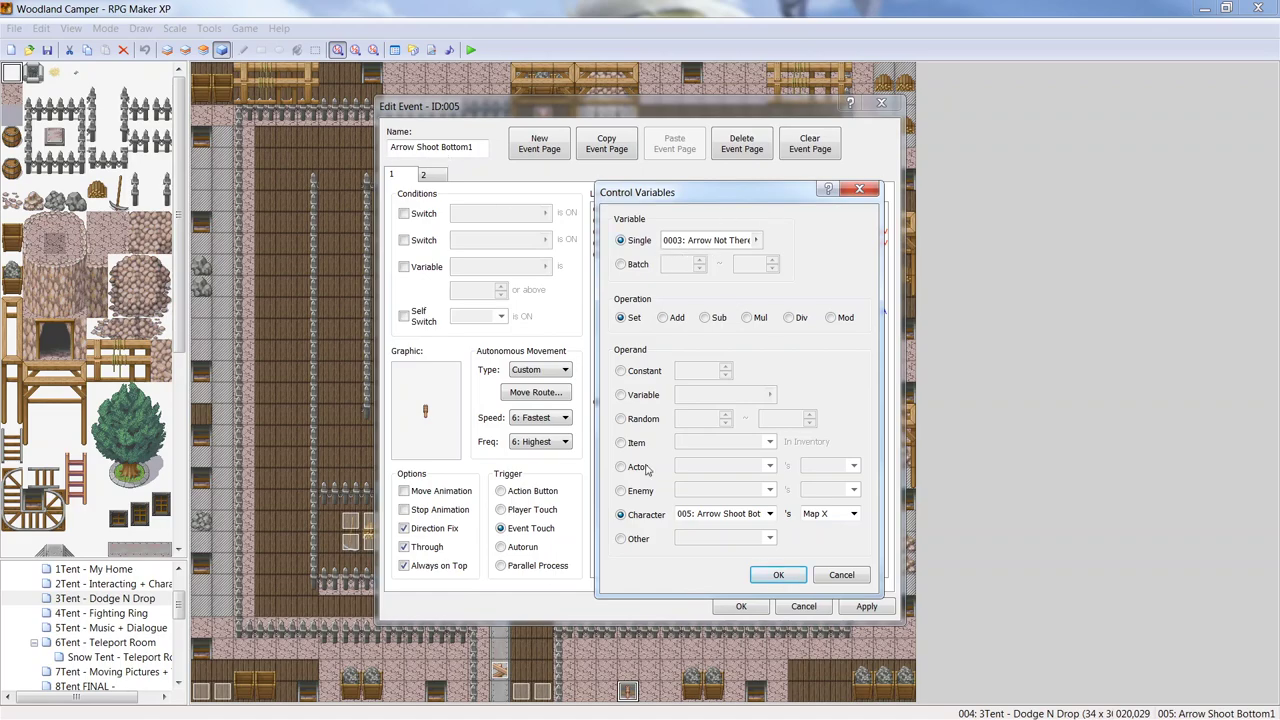
click(769, 513)
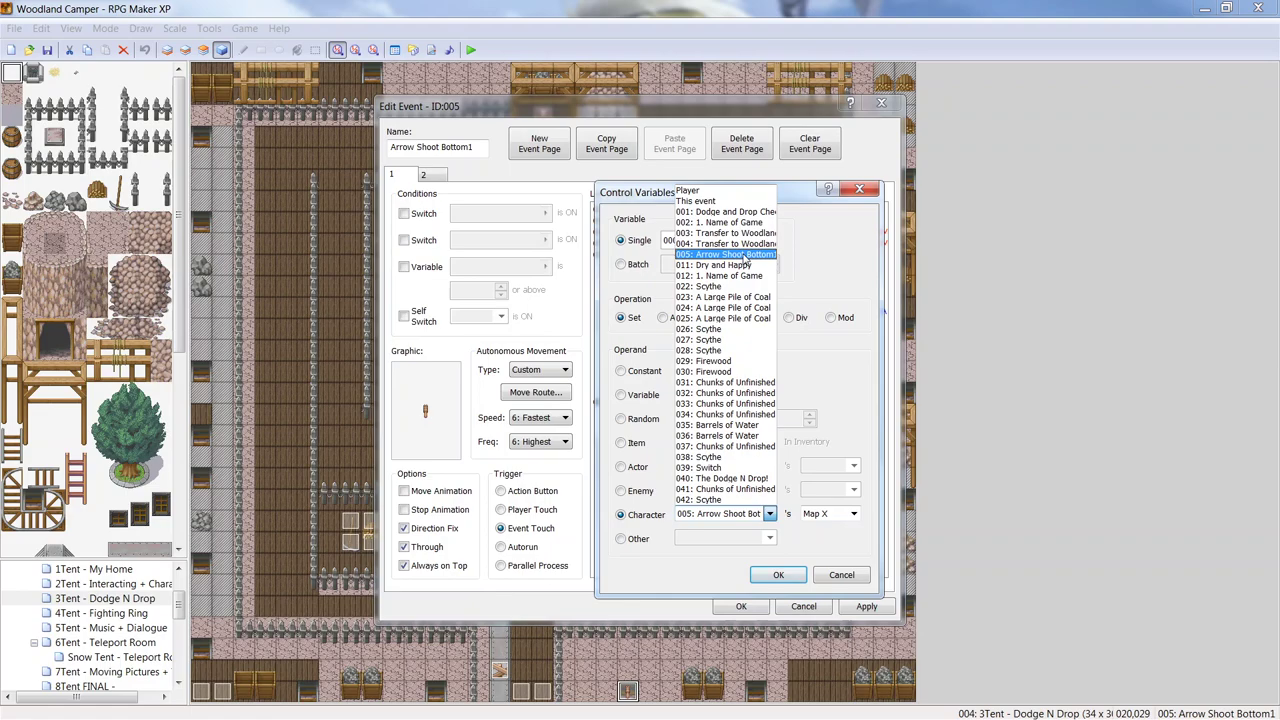
click(745, 259)
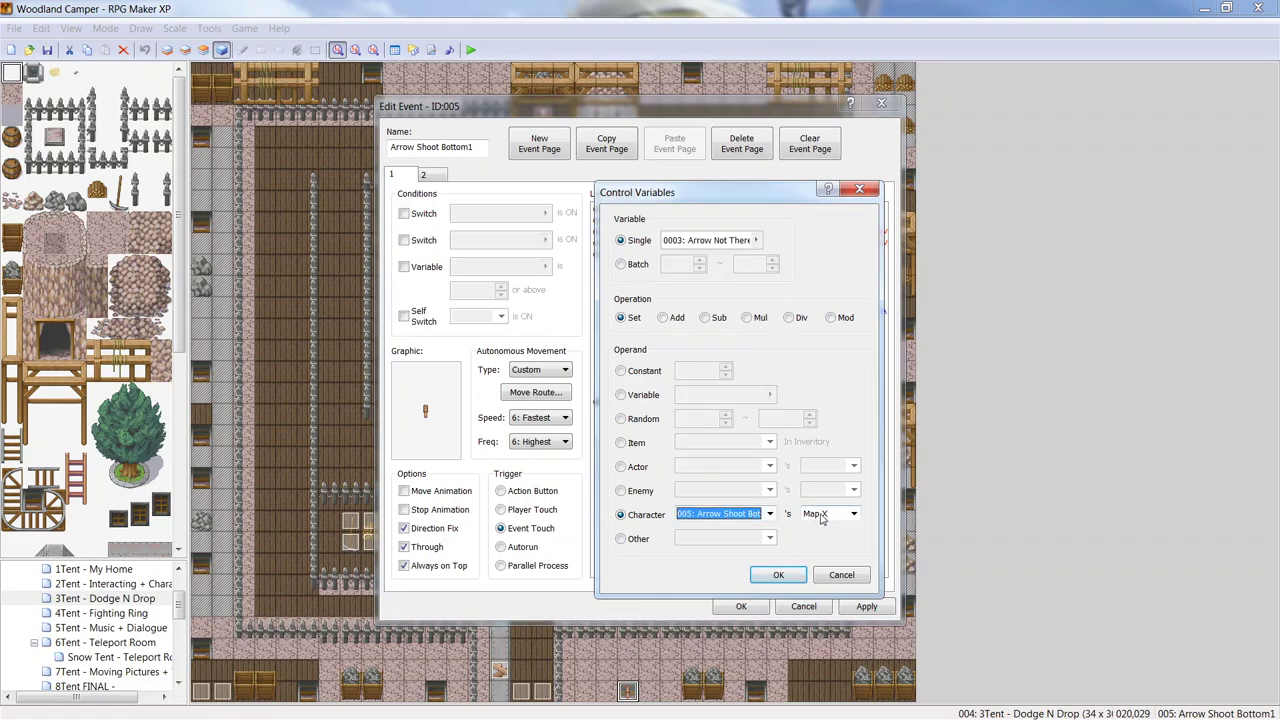
click(853, 514)
click(716, 592)
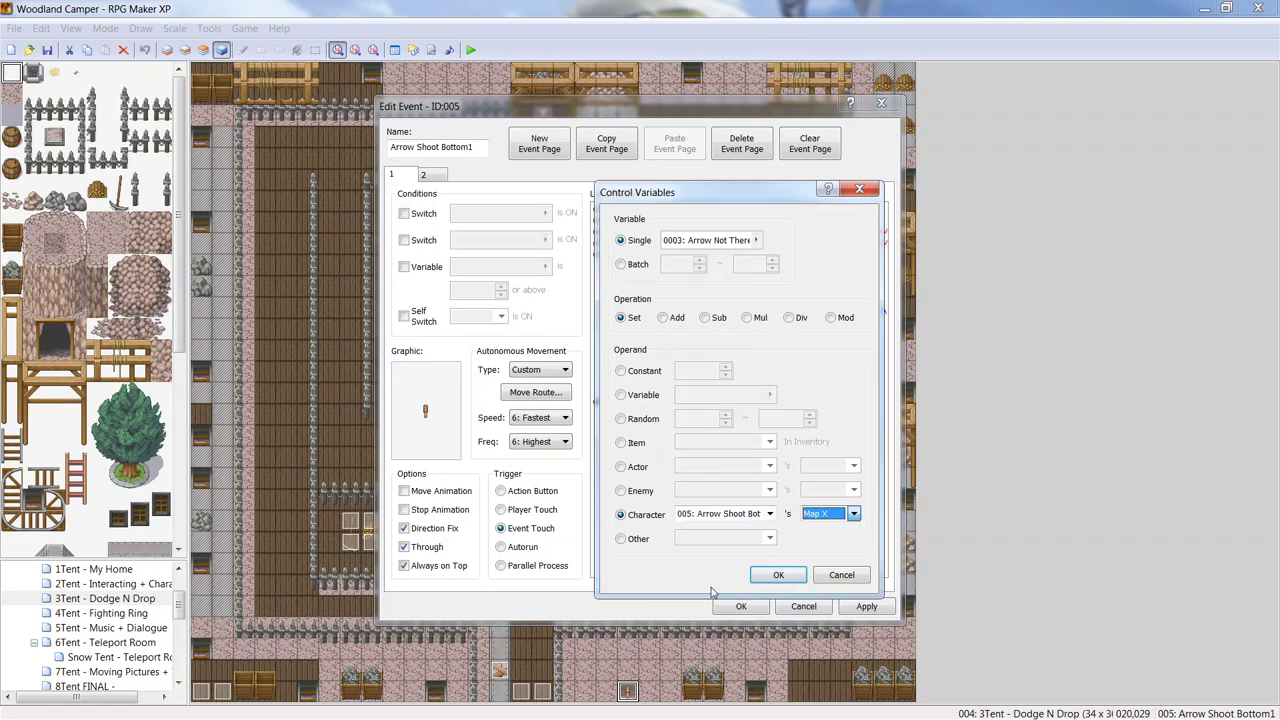
click(778, 574)
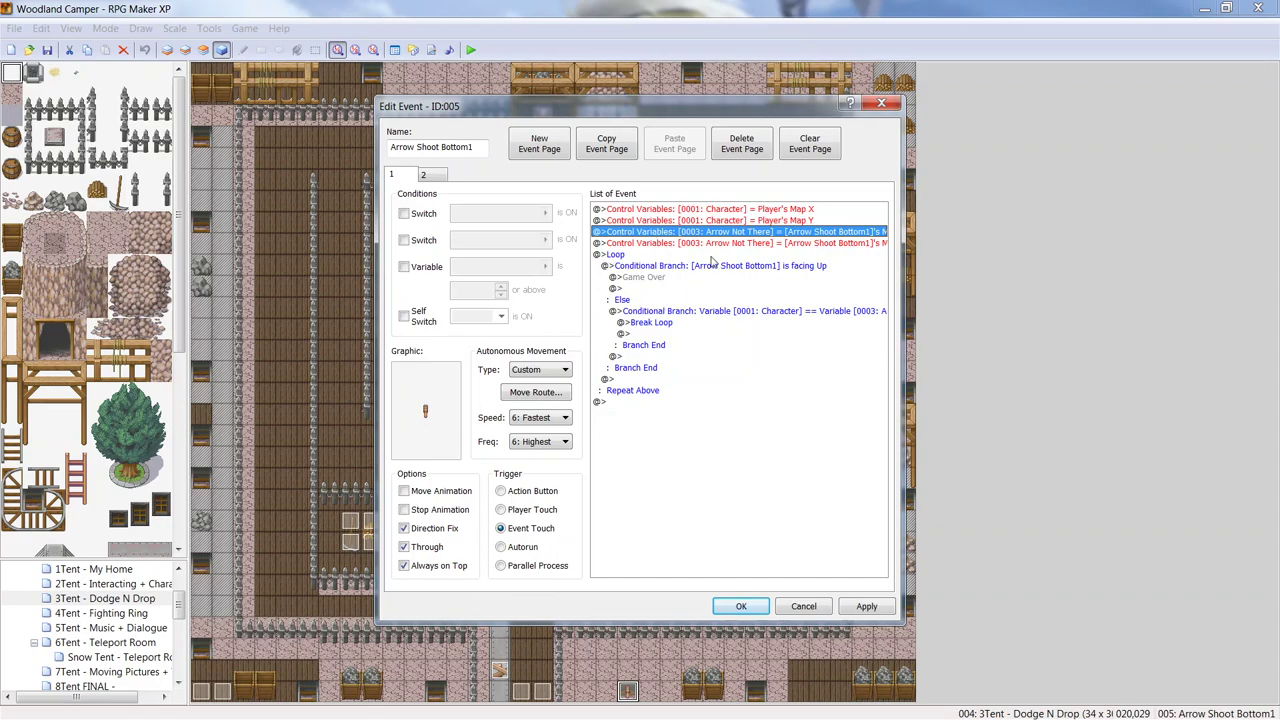
click(711, 258)
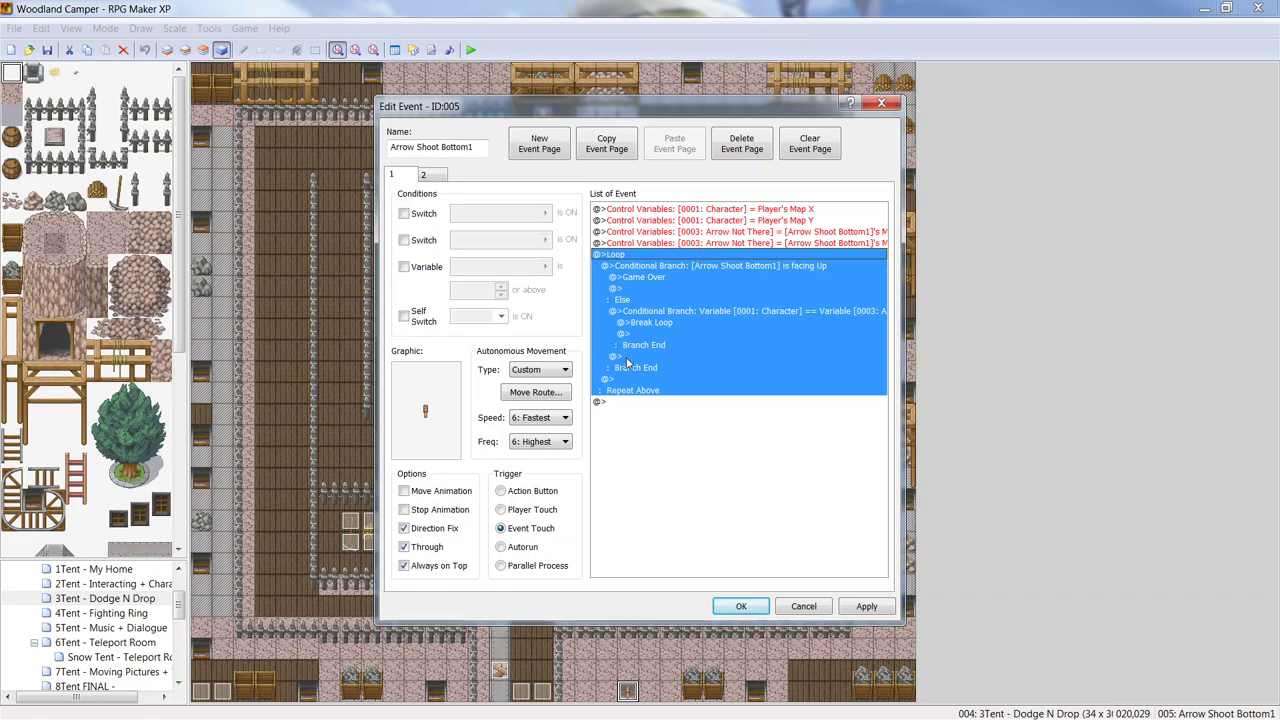
click(550, 393)
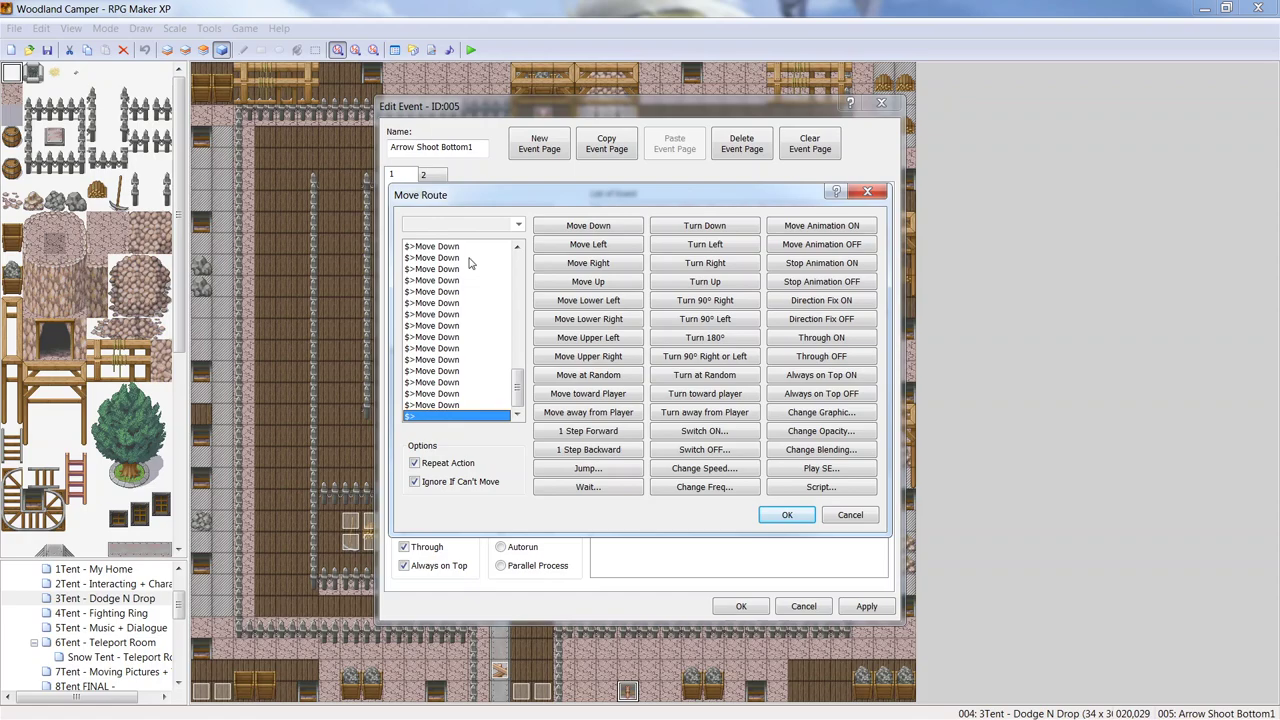
click(867, 192)
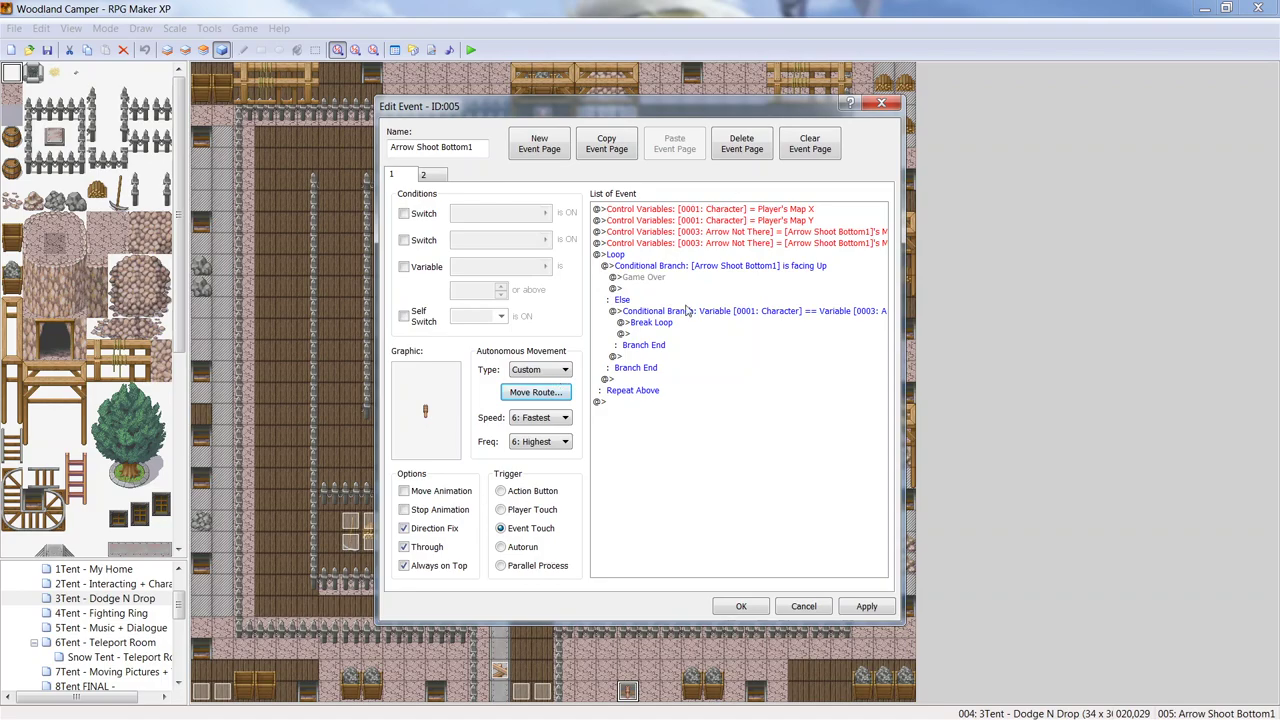
click(640, 280)
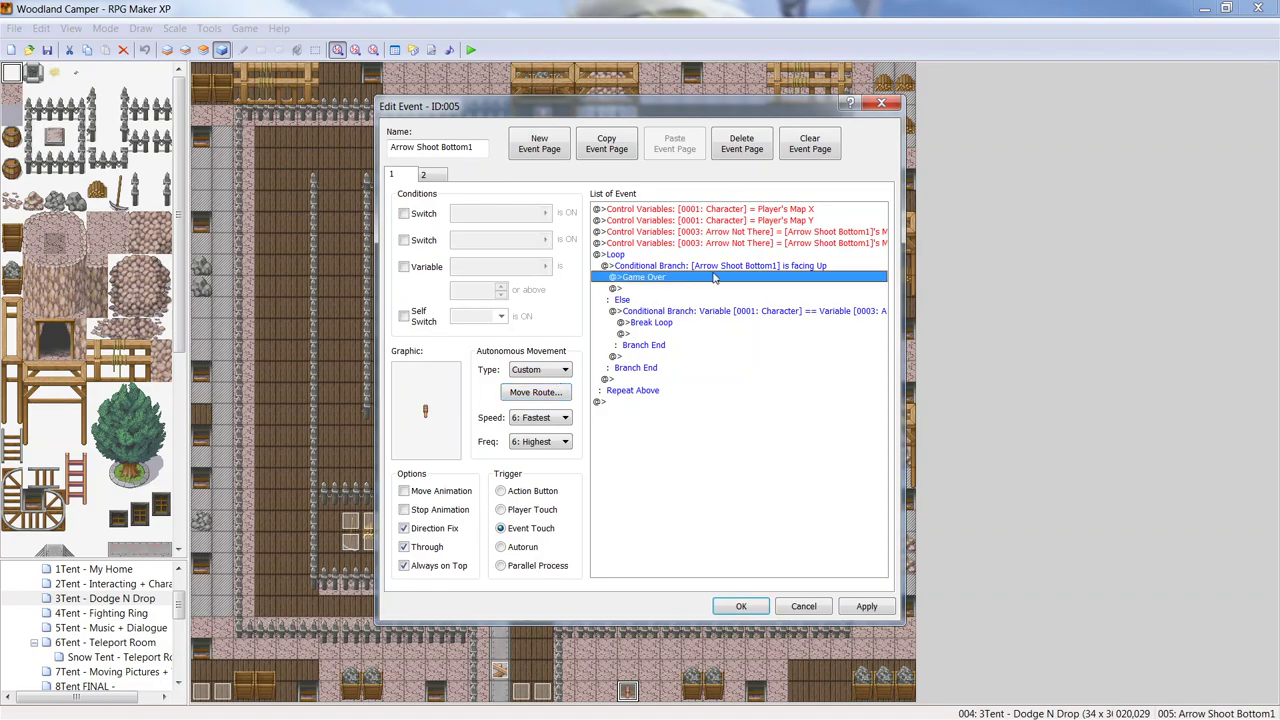
click(637, 314)
right_click(637, 316)
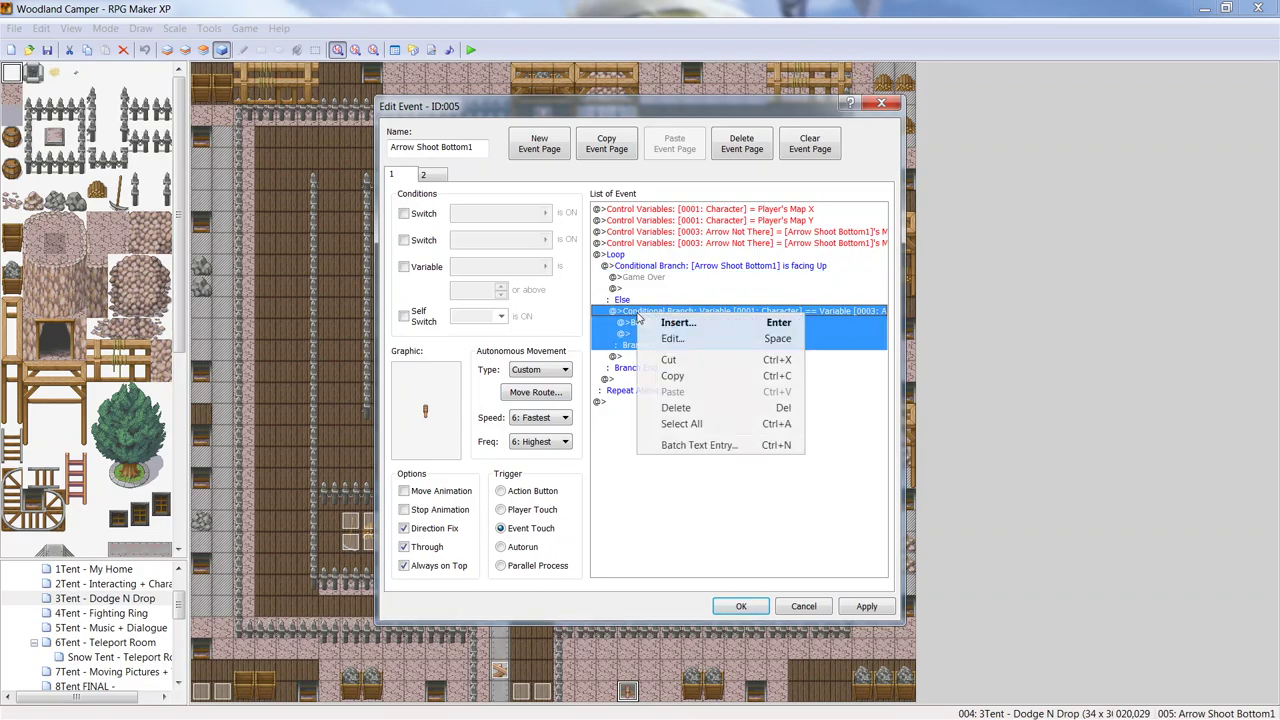
click(684, 344)
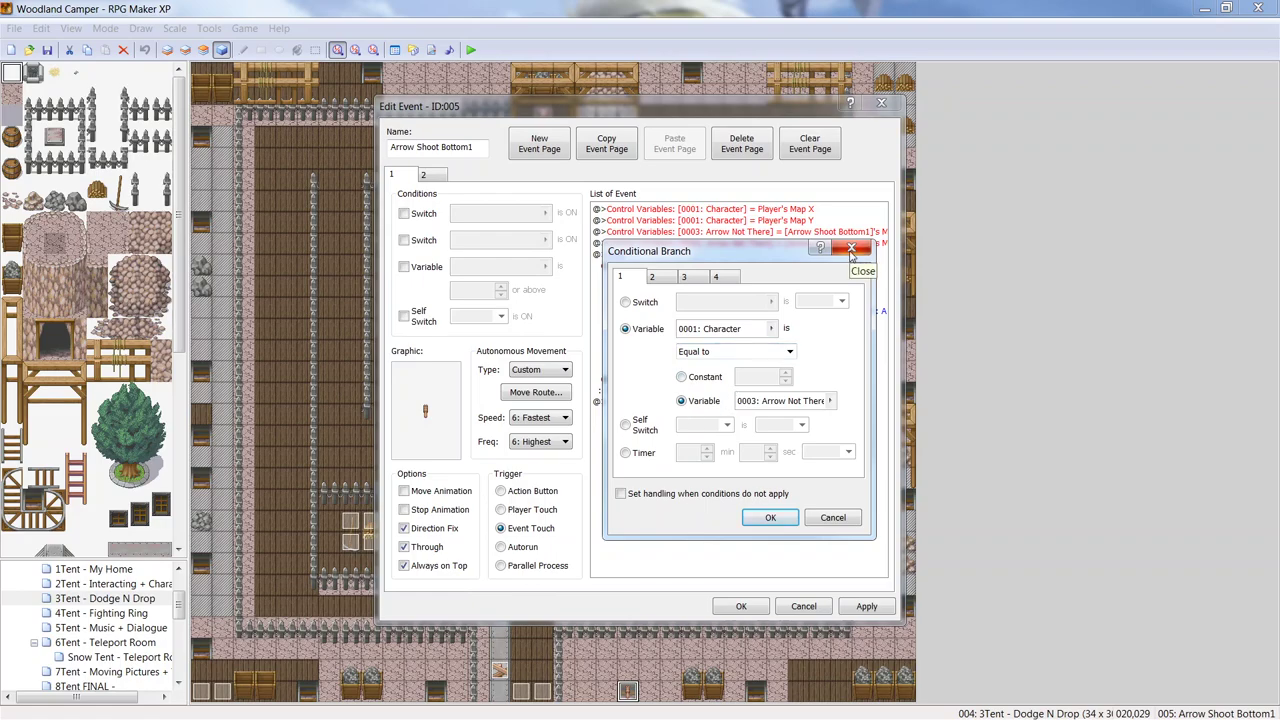
click(851, 249)
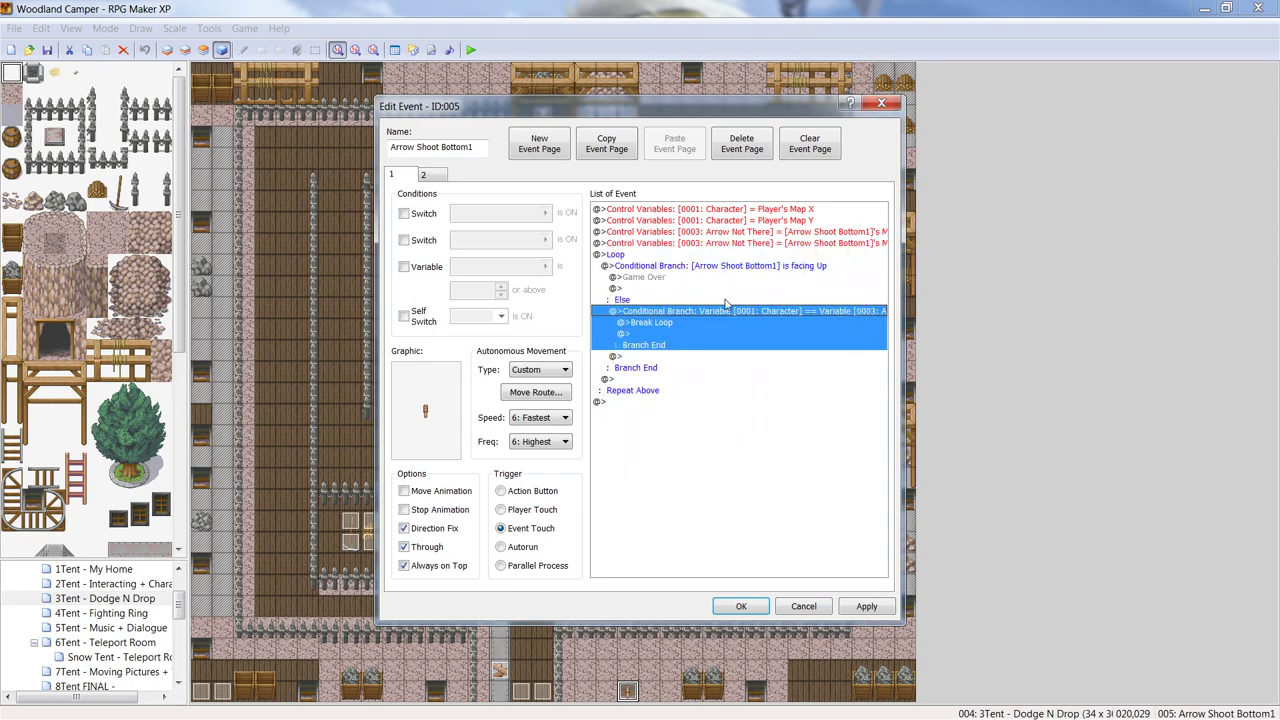
click(657, 332)
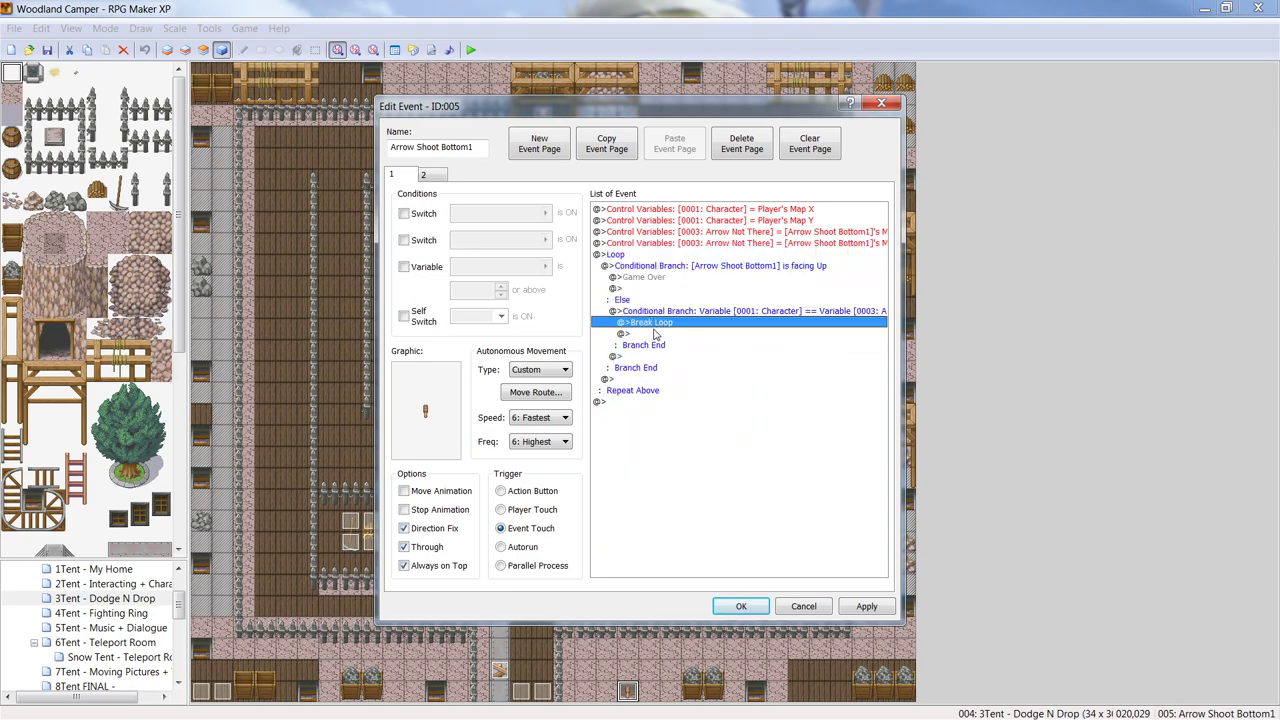
right_click(655, 334)
click(660, 339)
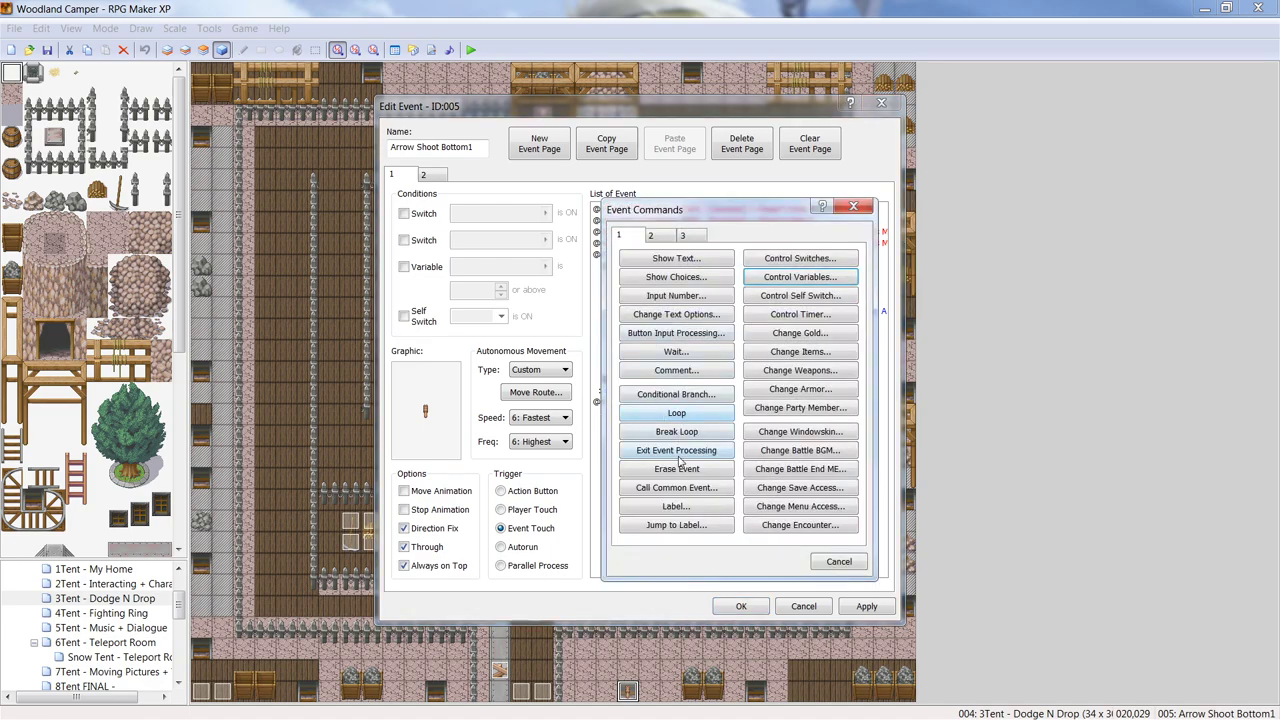
click(853, 206)
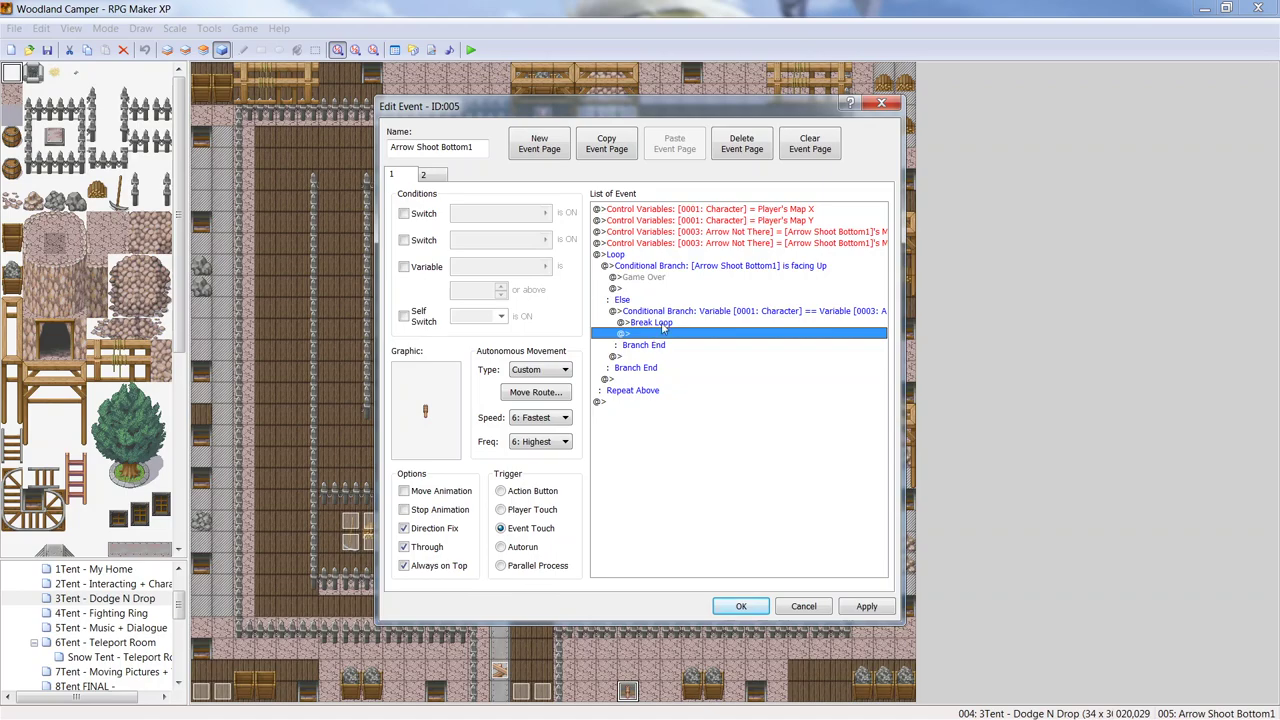
right_click(664, 314)
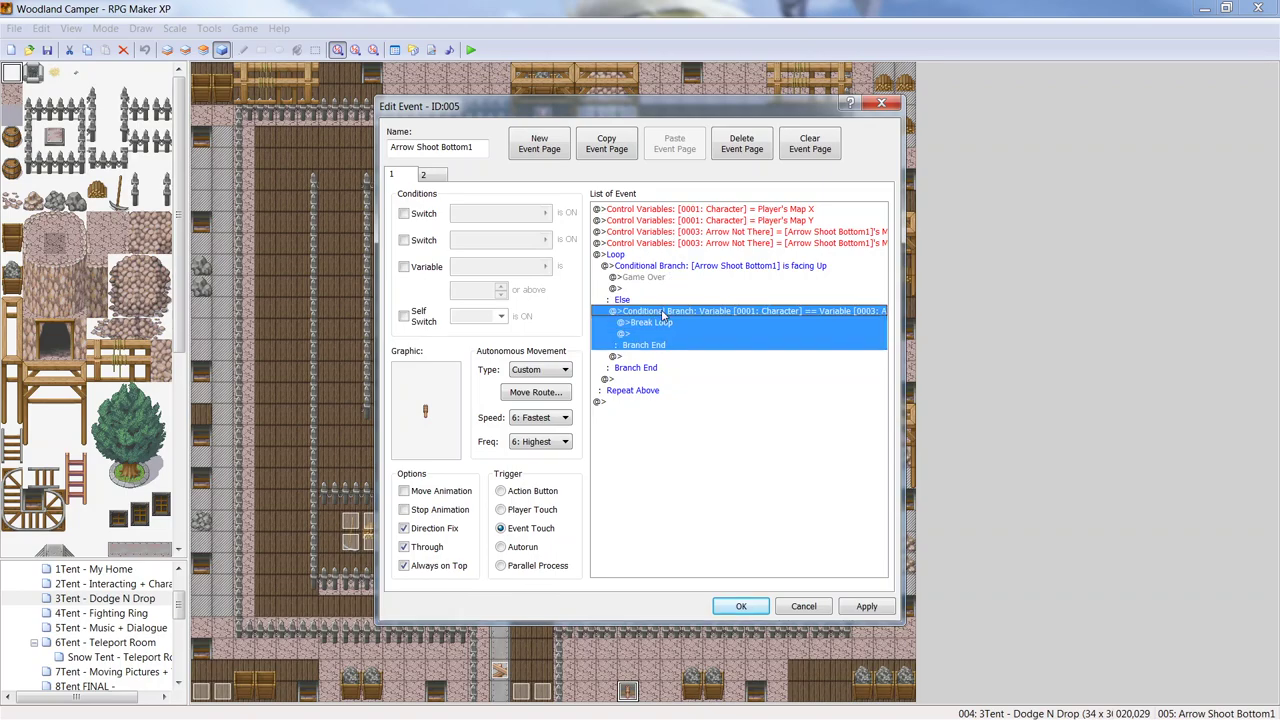
click(695, 337)
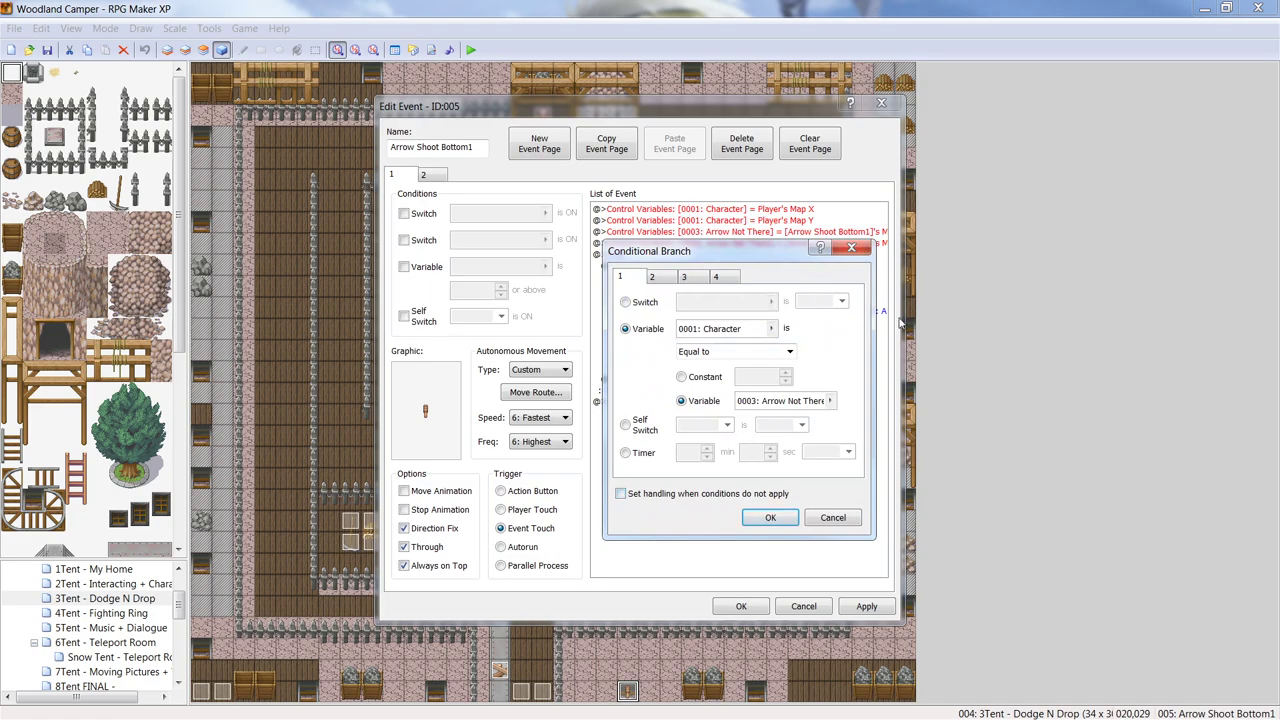
click(851, 247)
click(696, 266)
right_click(696, 269)
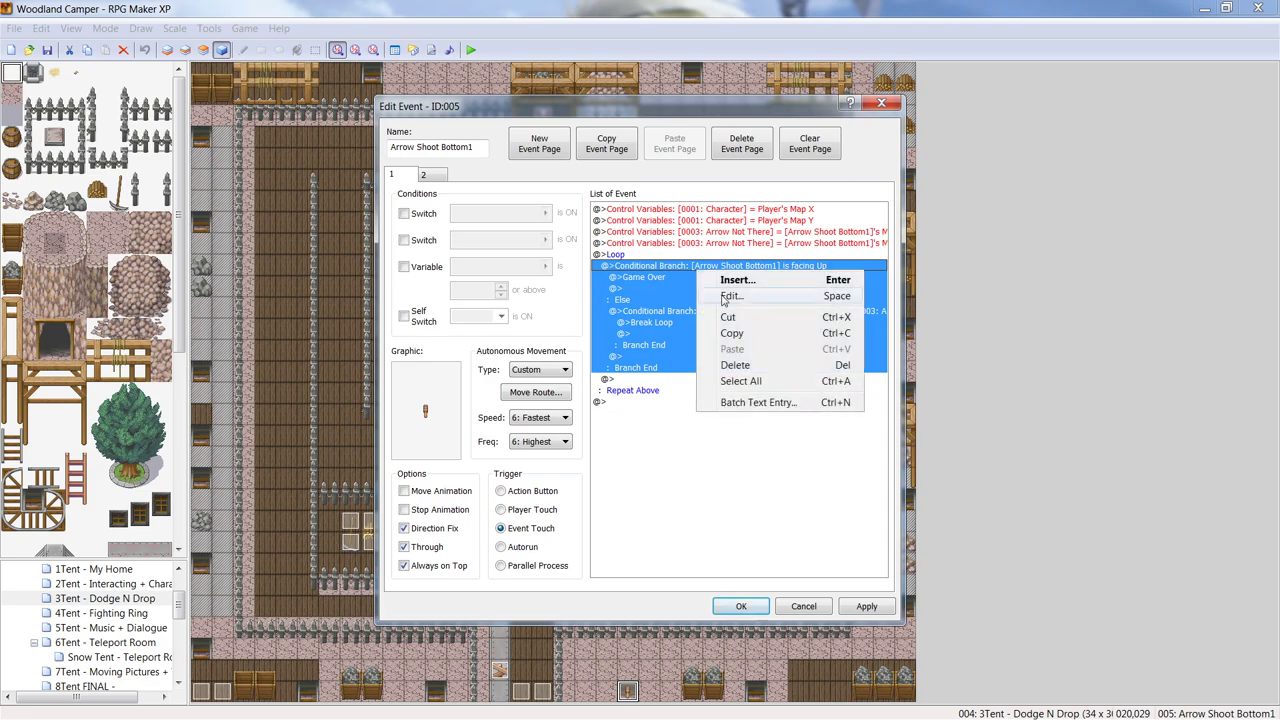
click(722, 294)
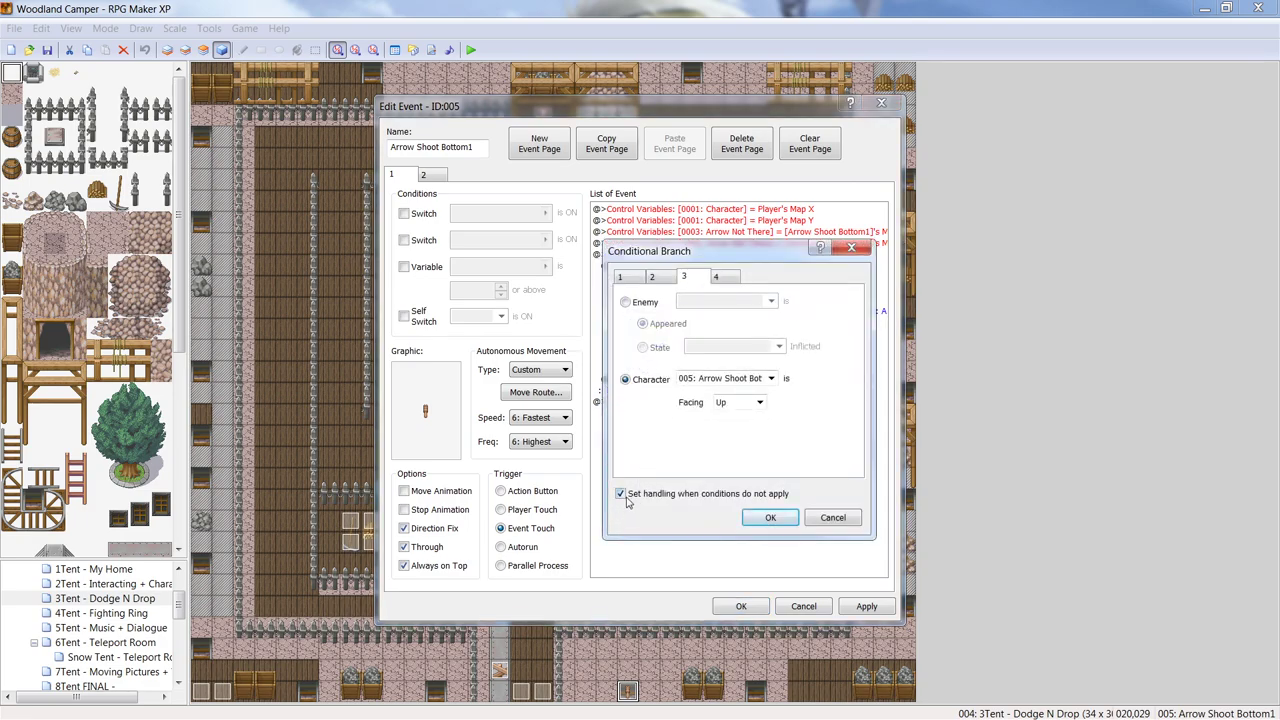
click(848, 250)
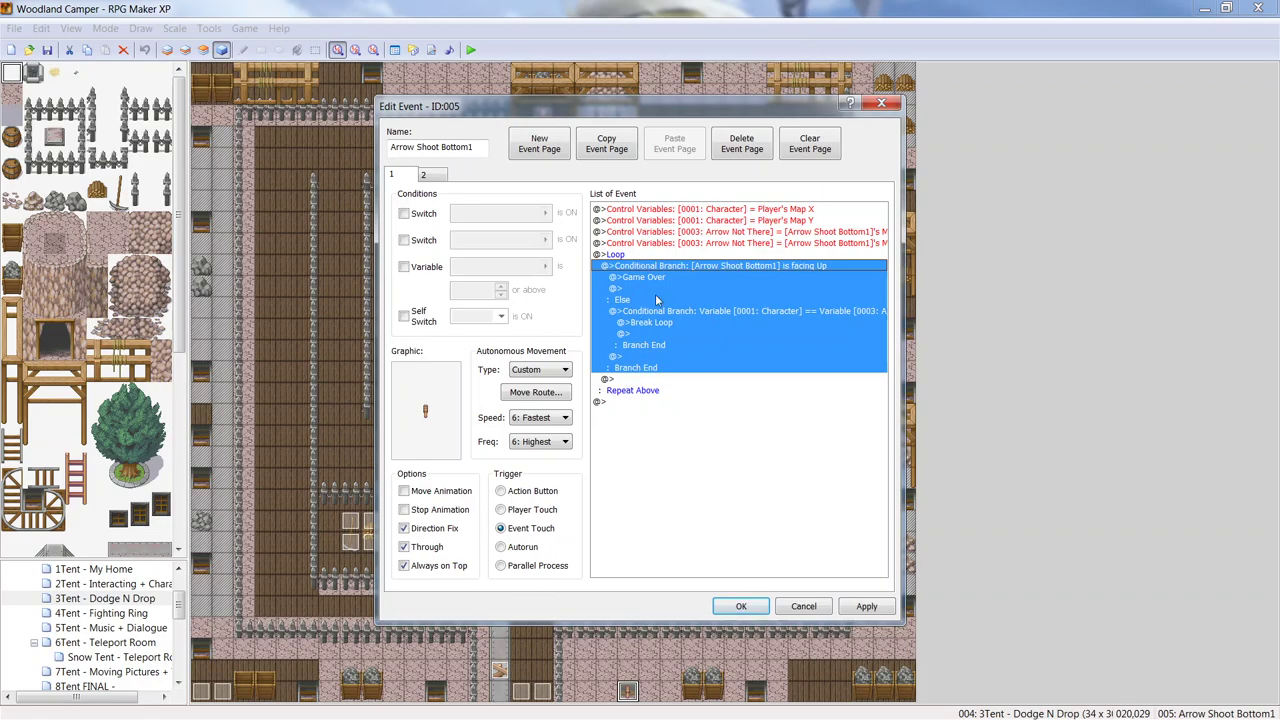
click(656, 322)
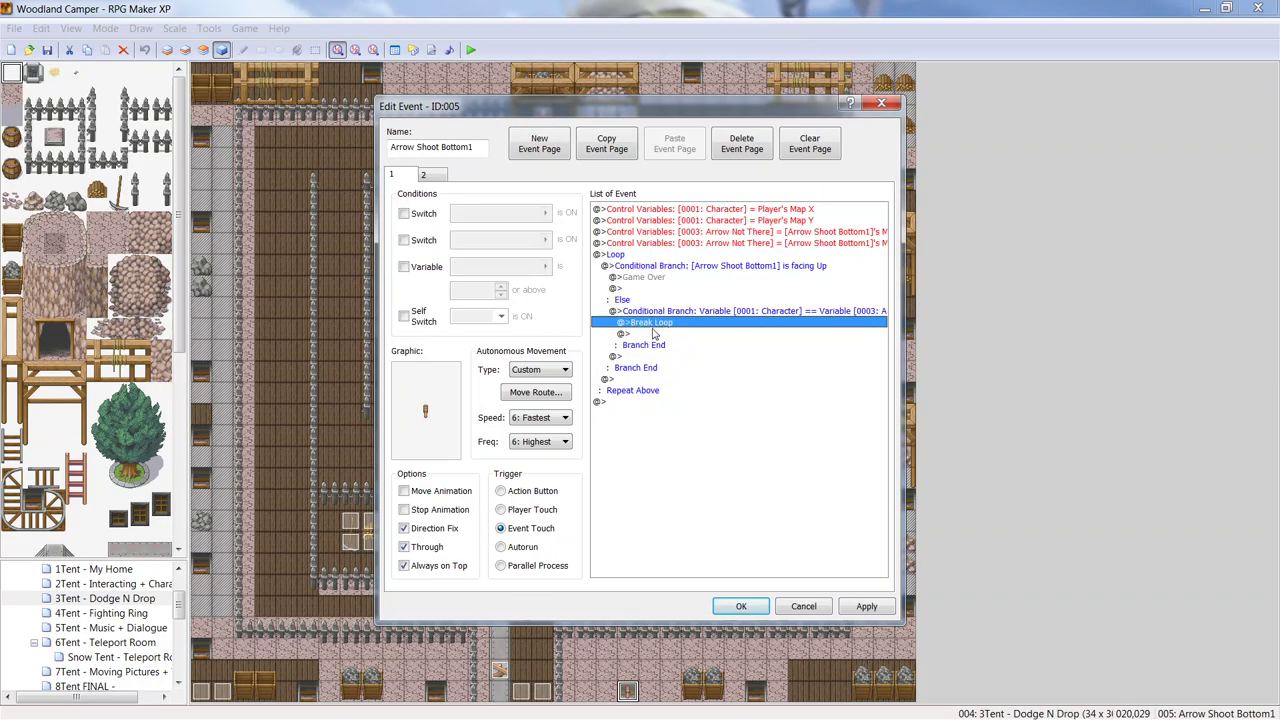